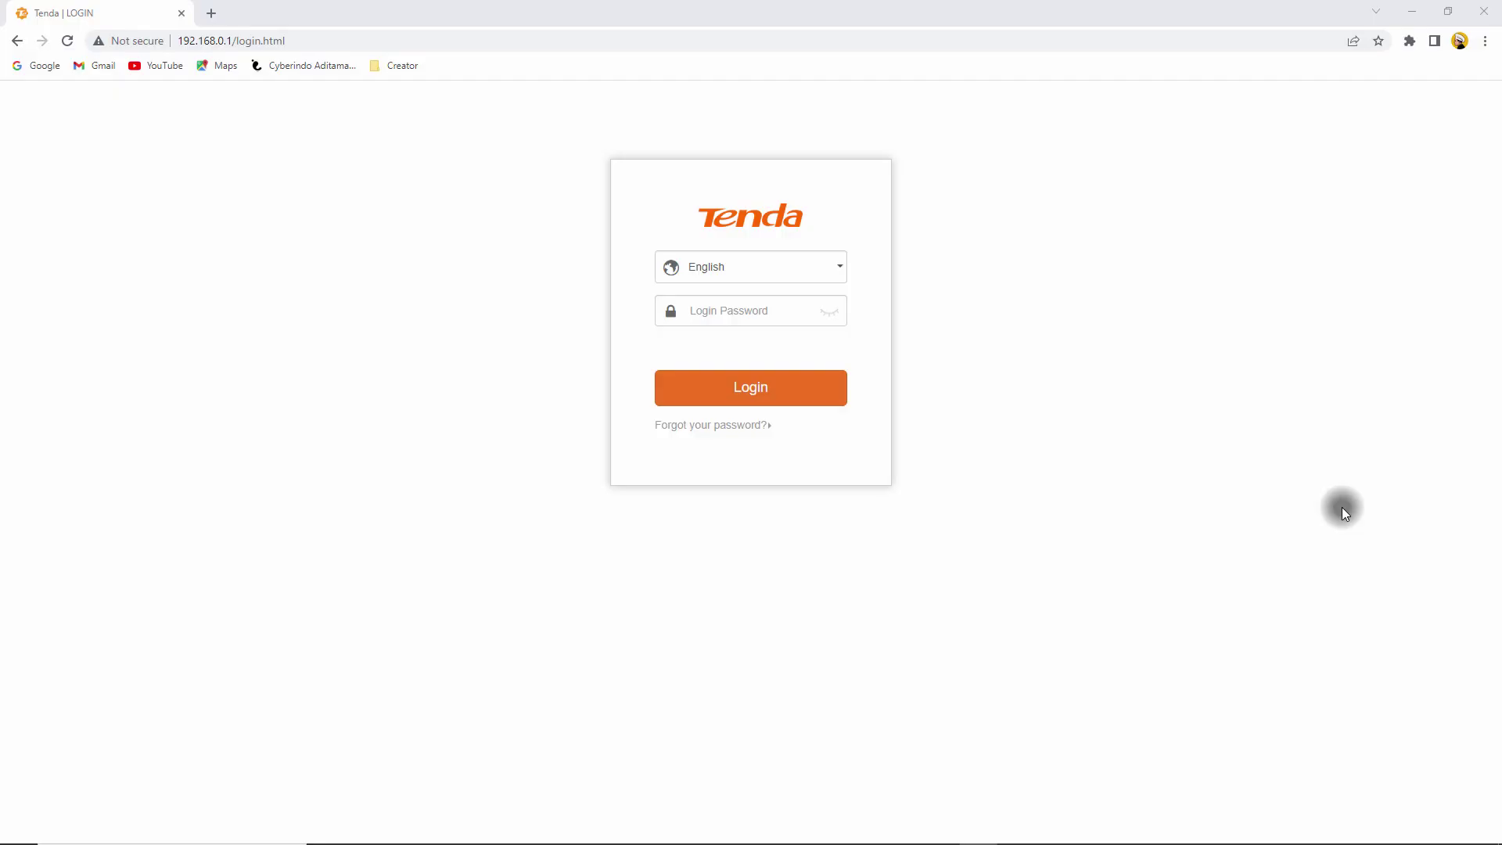
Step: Log in to the Tenda router admin by entering the router login password
{"action": "left_click", "coordinate": [746, 307]}
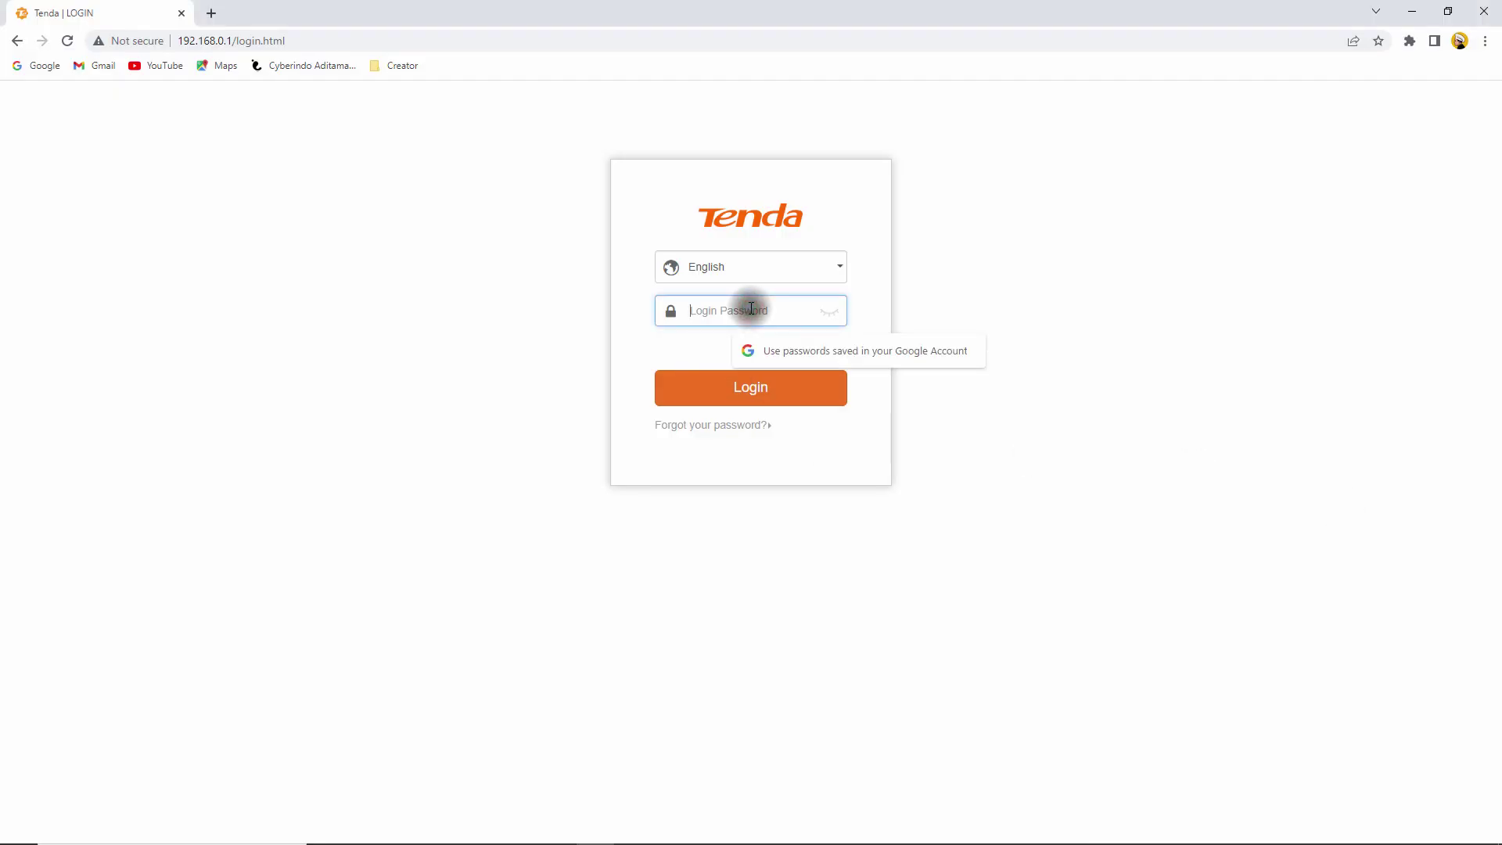
{"action": "type", "text": "admin"}
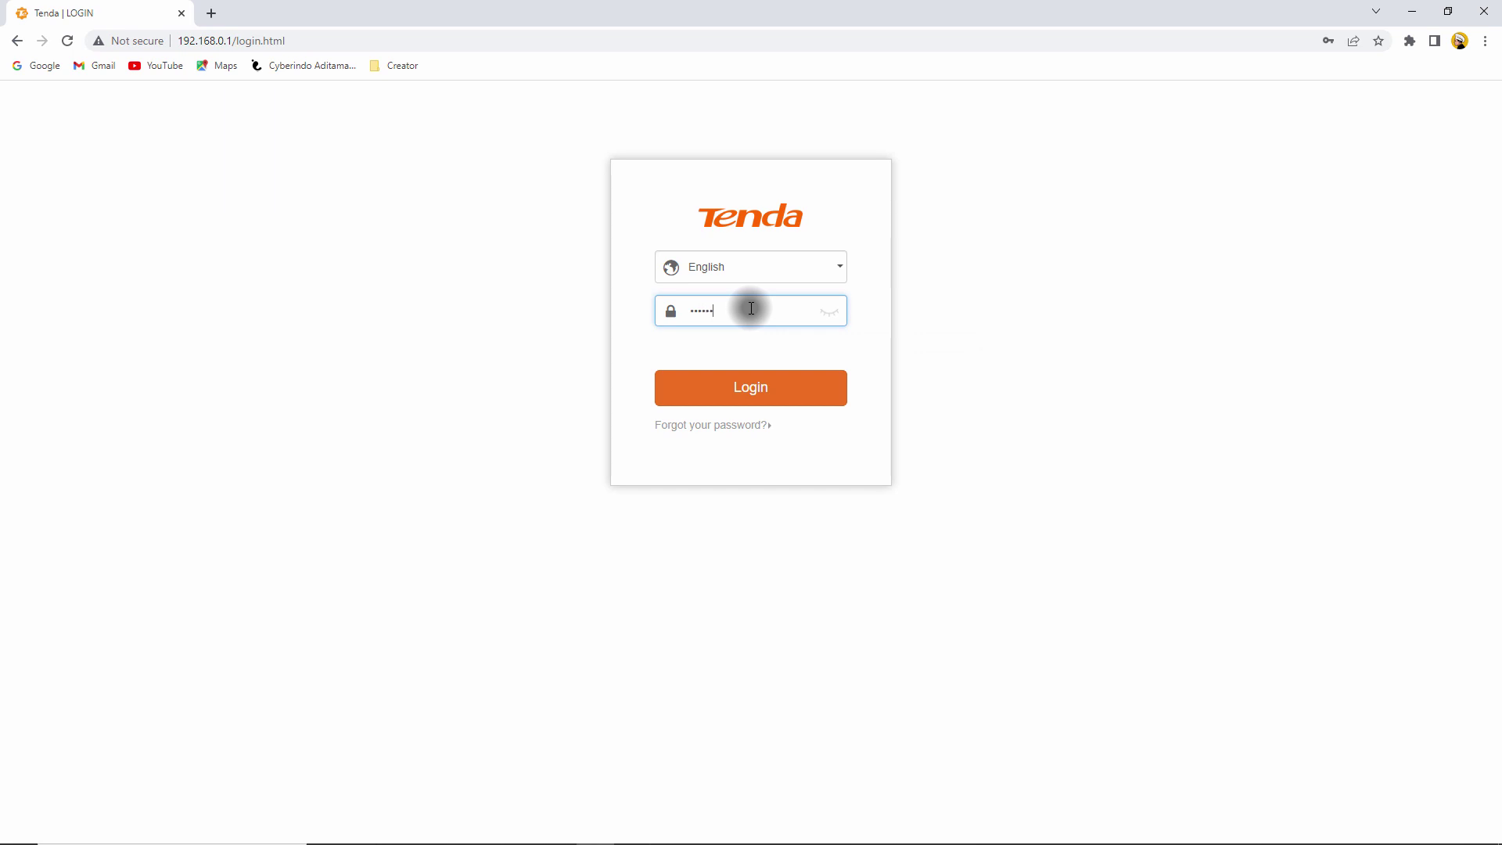
{"action": "type", "text": "•••"}
{"action": "left_click", "coordinate": [757, 388]}
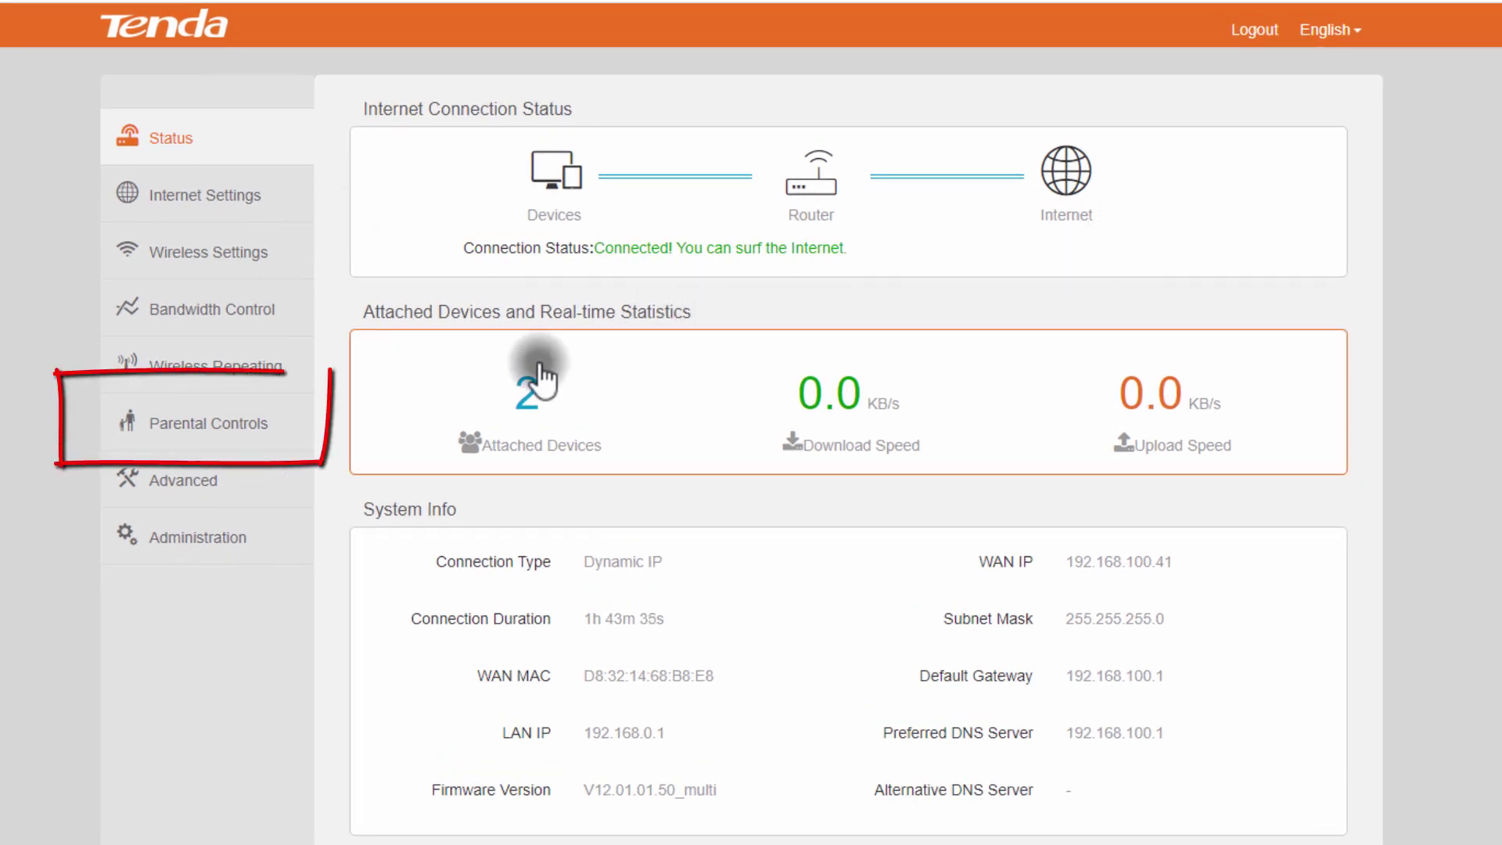
Step: Go to Parental Controls and clear Tuesday from the repeat days
{"action": "left_click", "coordinate": [250, 423]}
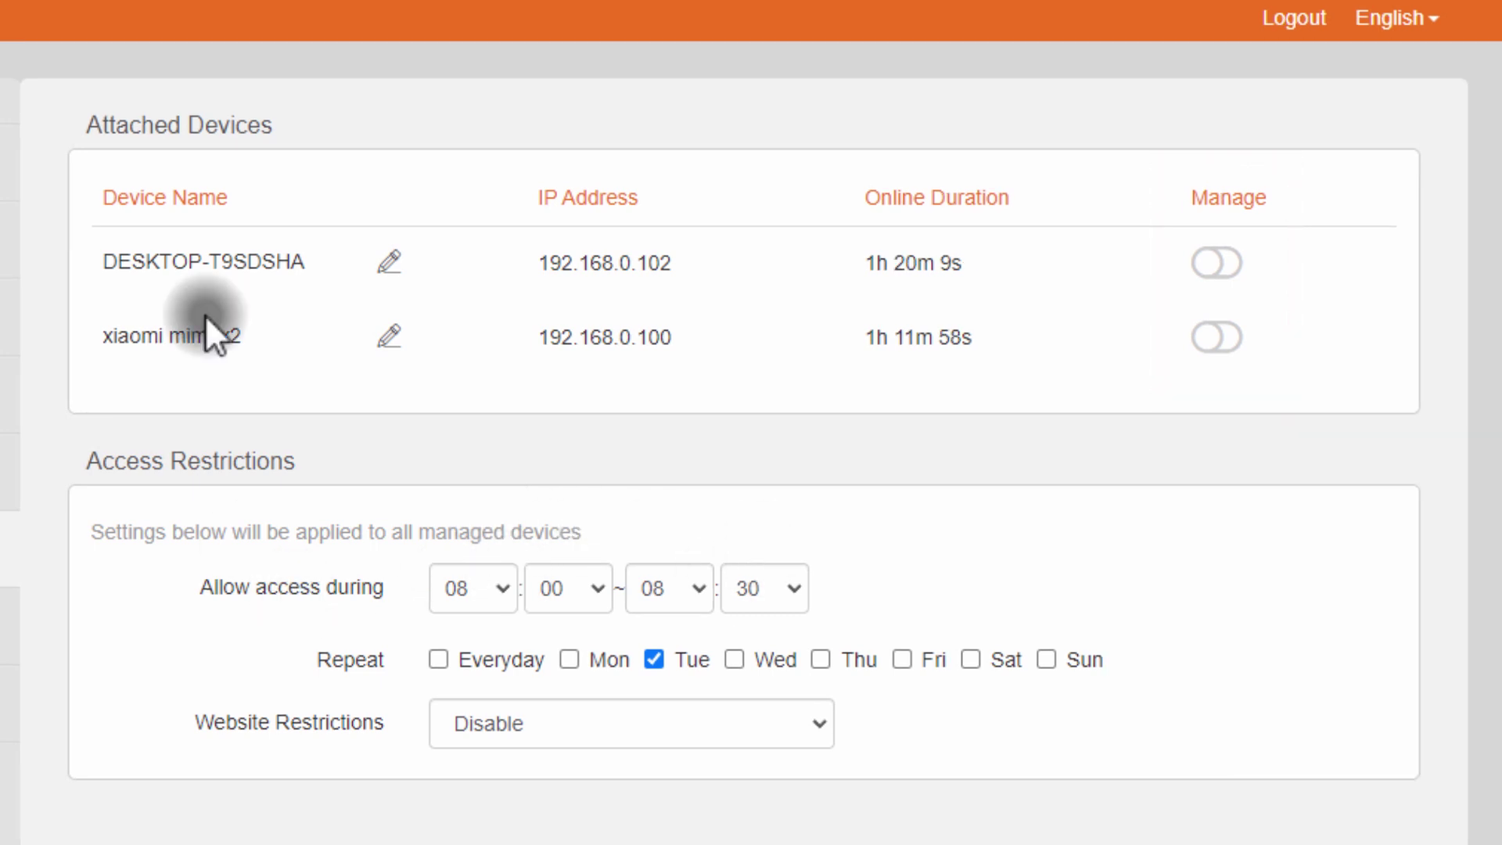
{"action": "left_click", "coordinate": [654, 661]}
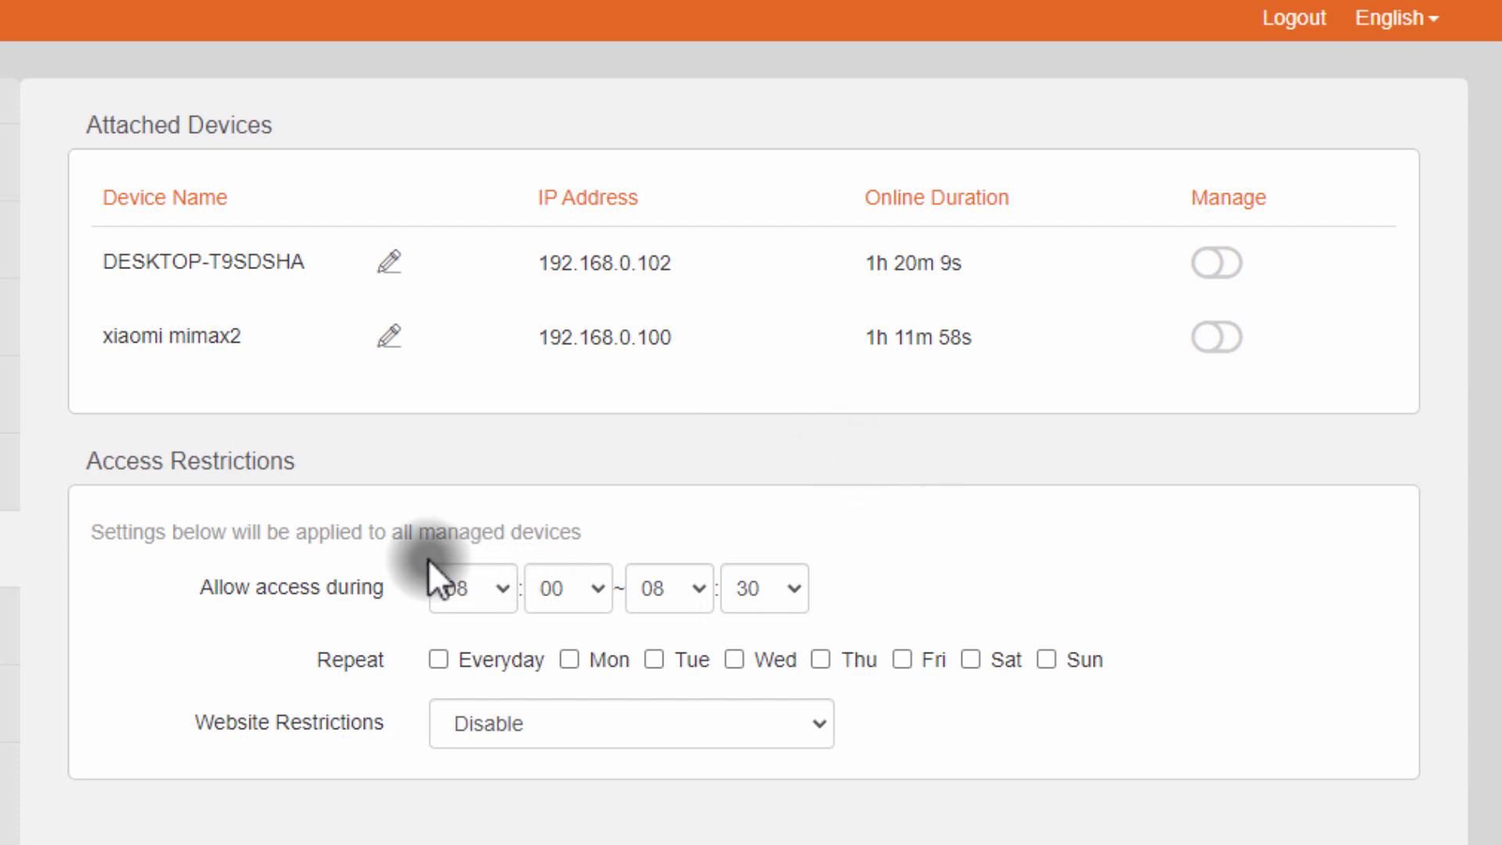
Step: Toggle Everyday, Sunday, Friday and Saturday on and off, leaving no repeat days ticked
{"action": "left_click", "coordinate": [438, 659]}
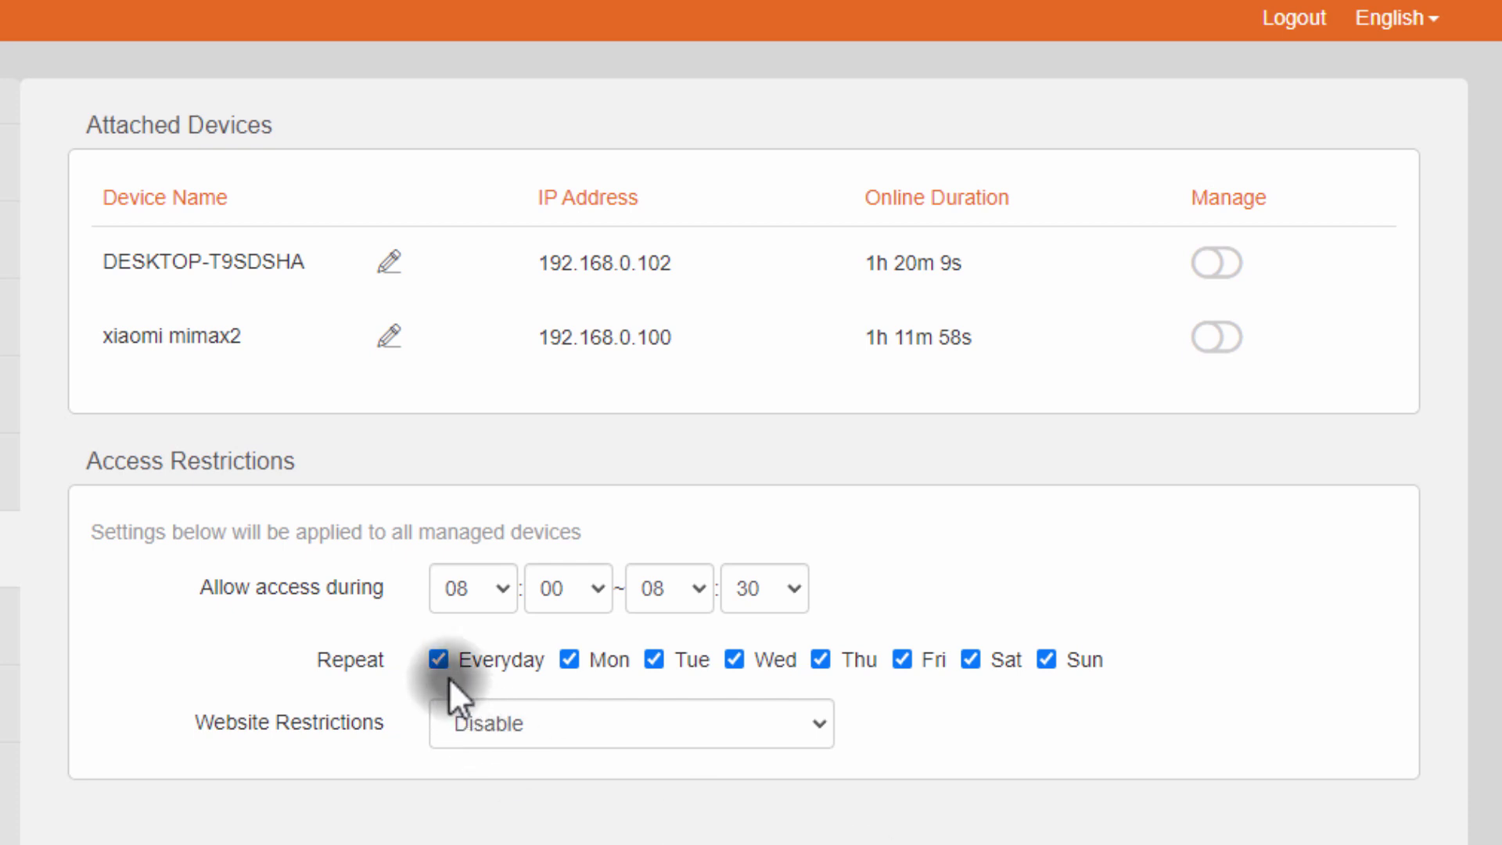
{"action": "left_click", "coordinate": [436, 658]}
{"action": "left_click", "coordinate": [1051, 658]}
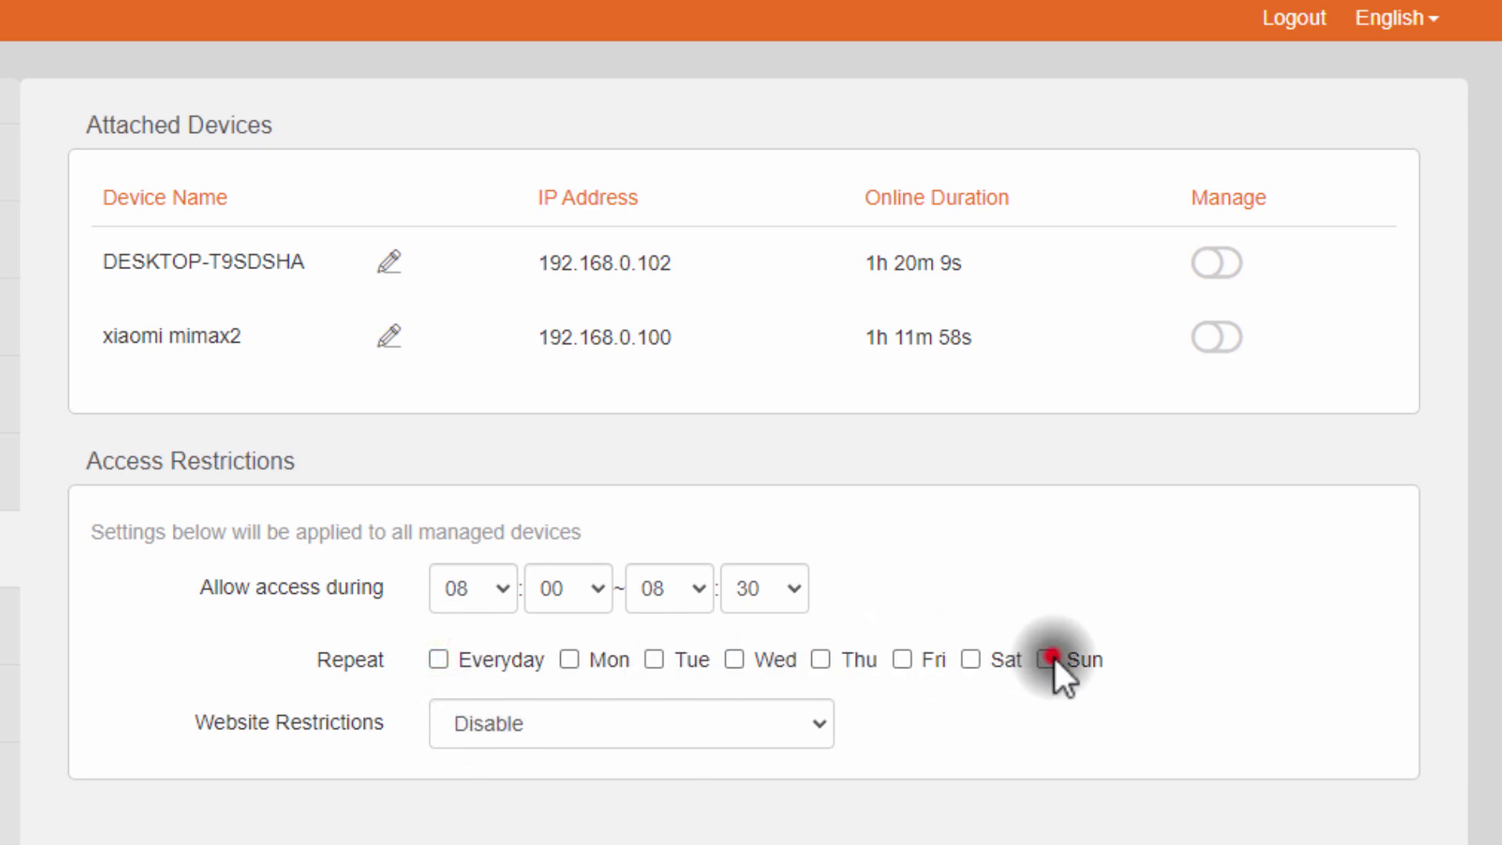
{"action": "left_click", "coordinate": [904, 661]}
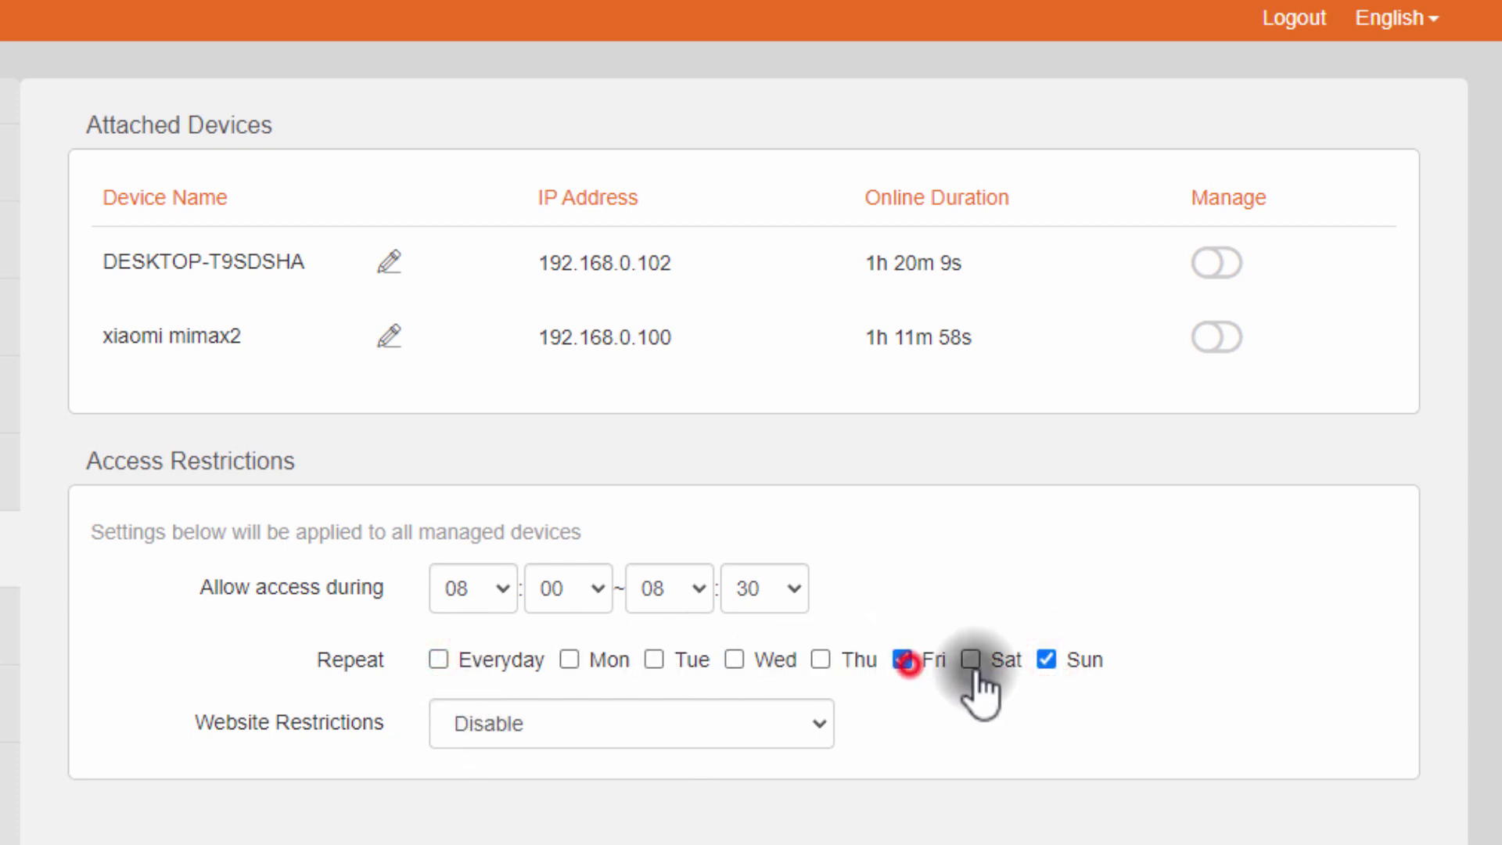
{"action": "left_click", "coordinate": [973, 661]}
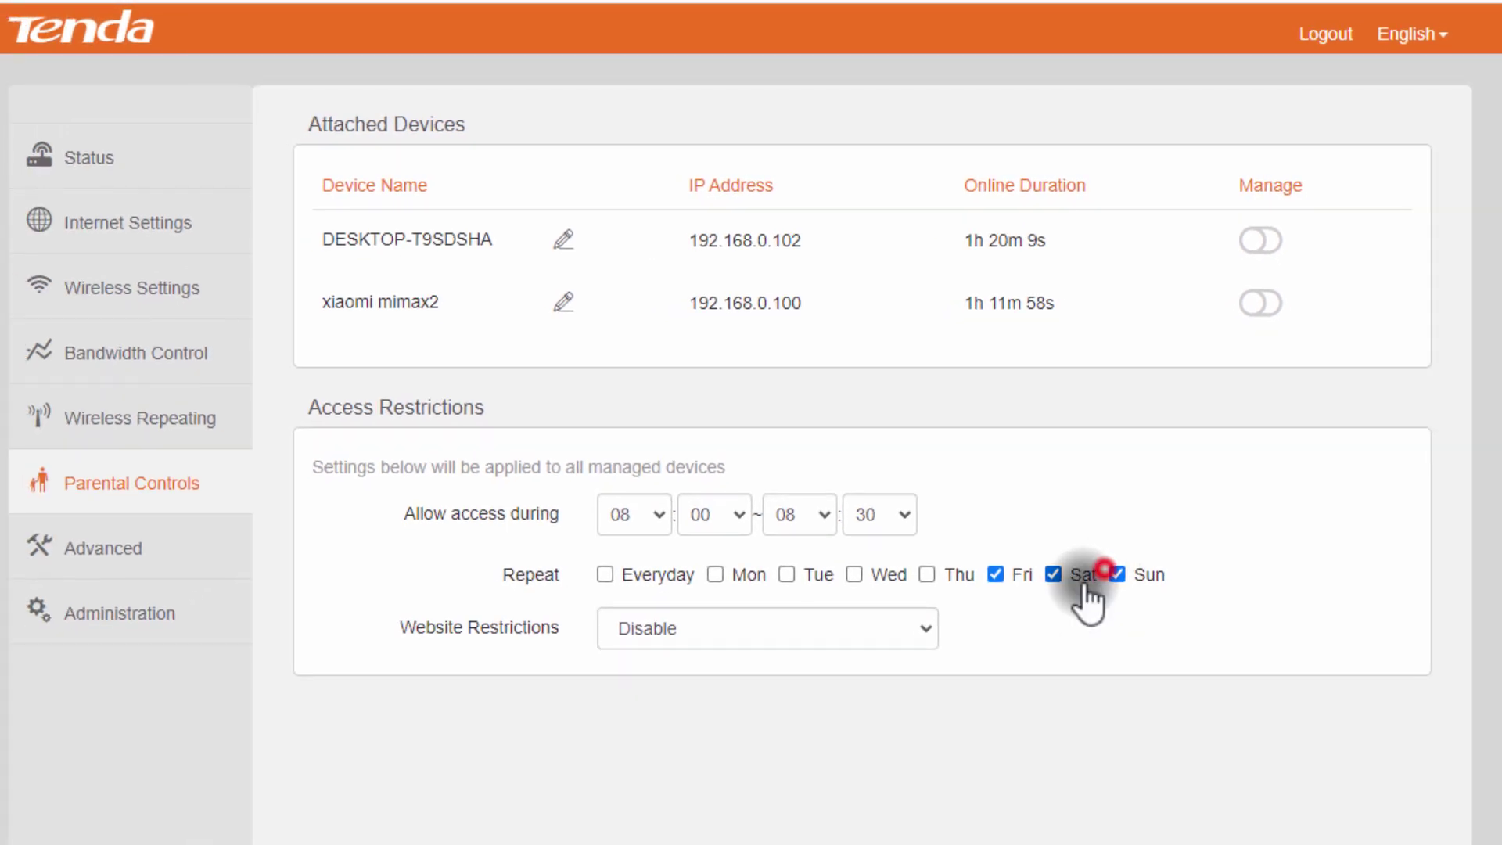
{"action": "left_click", "coordinate": [1053, 574]}
{"action": "left_click", "coordinate": [995, 574]}
{"action": "left_click", "coordinate": [1115, 575]}
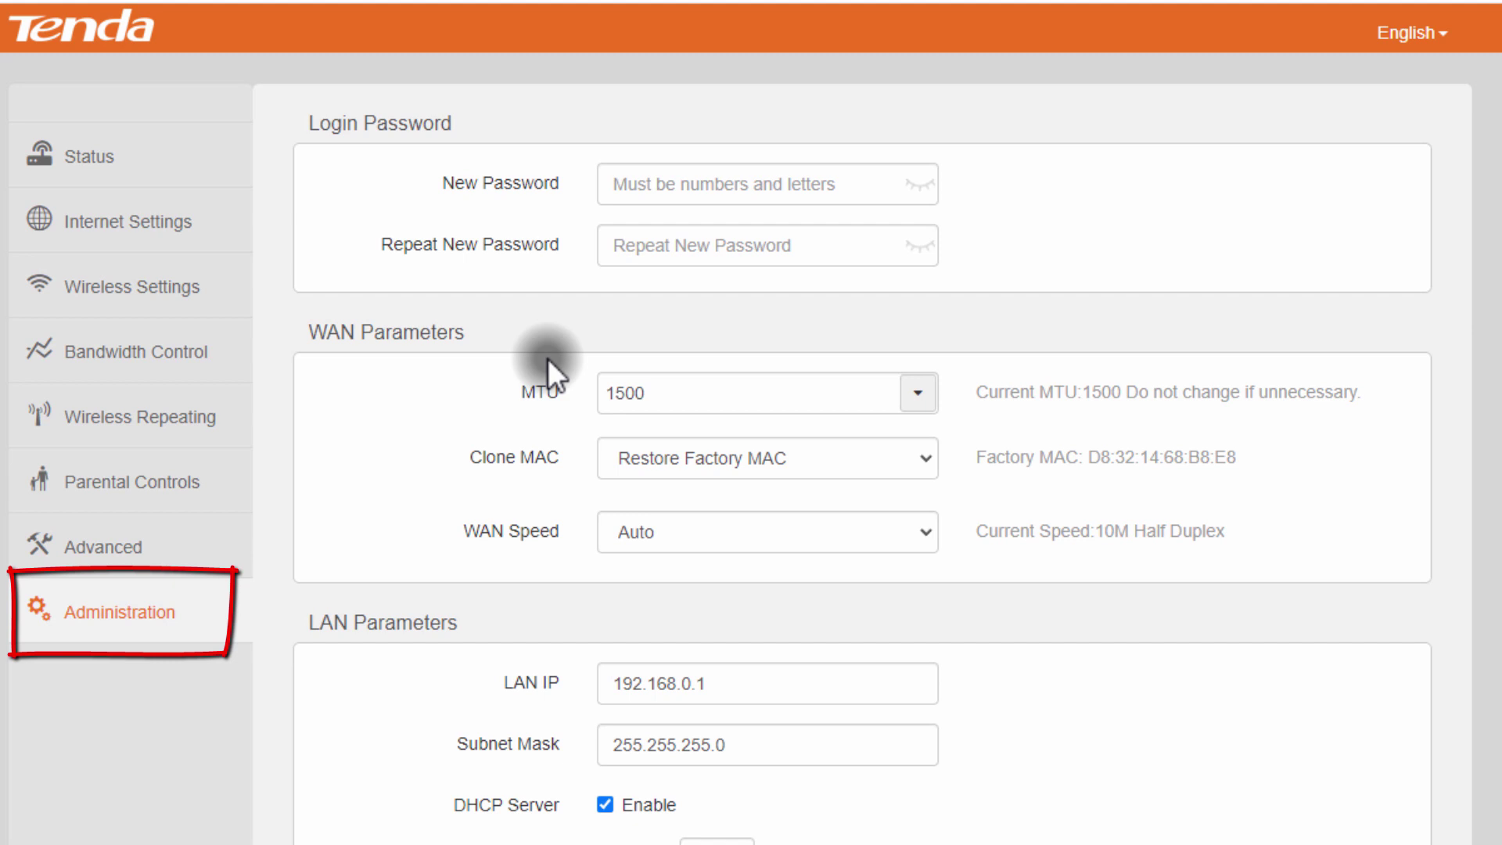
Step: Set the router time zone to (GMT+07:00)Bangkok, Hanoi, Jakarta and save it
{"action": "scroll", "coordinate": [541, 383], "scroll_direction": "down", "scroll_amount": 3}
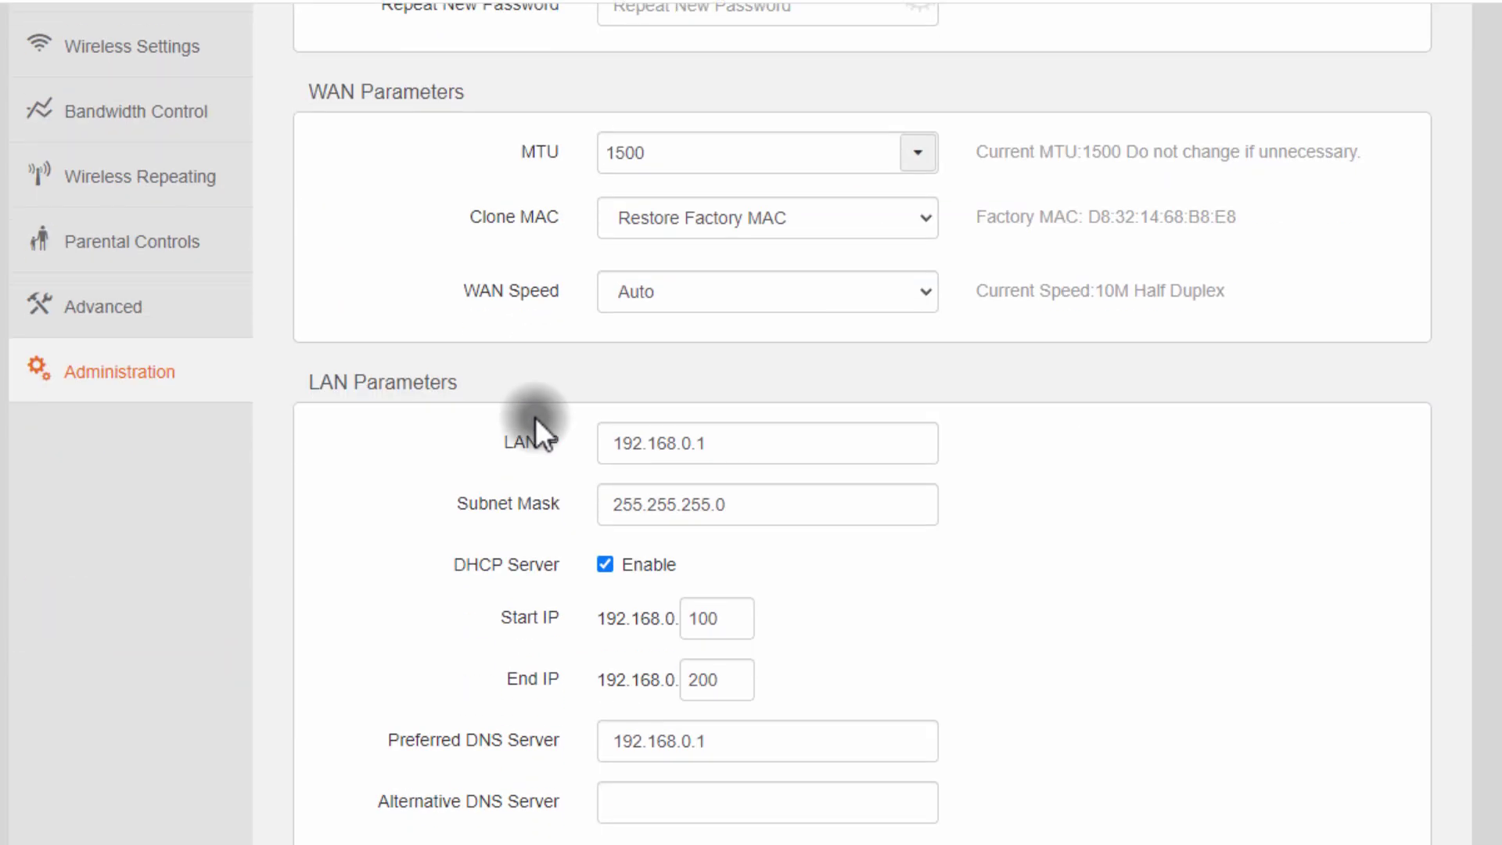
{"action": "scroll", "coordinate": [535, 416], "scroll_direction": "down", "scroll_amount": 6}
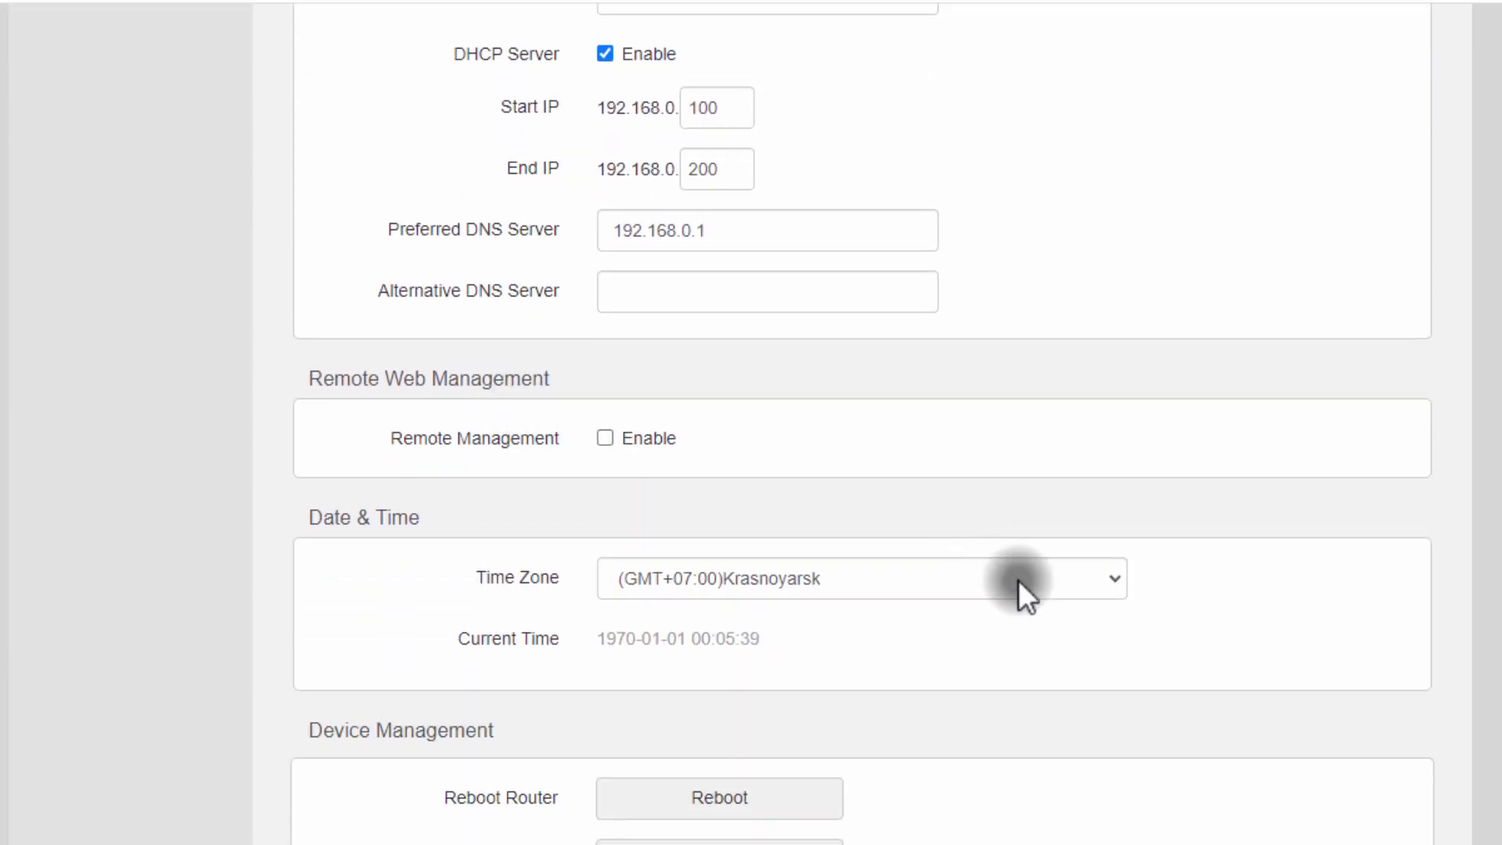
{"action": "left_click", "coordinate": [1054, 578]}
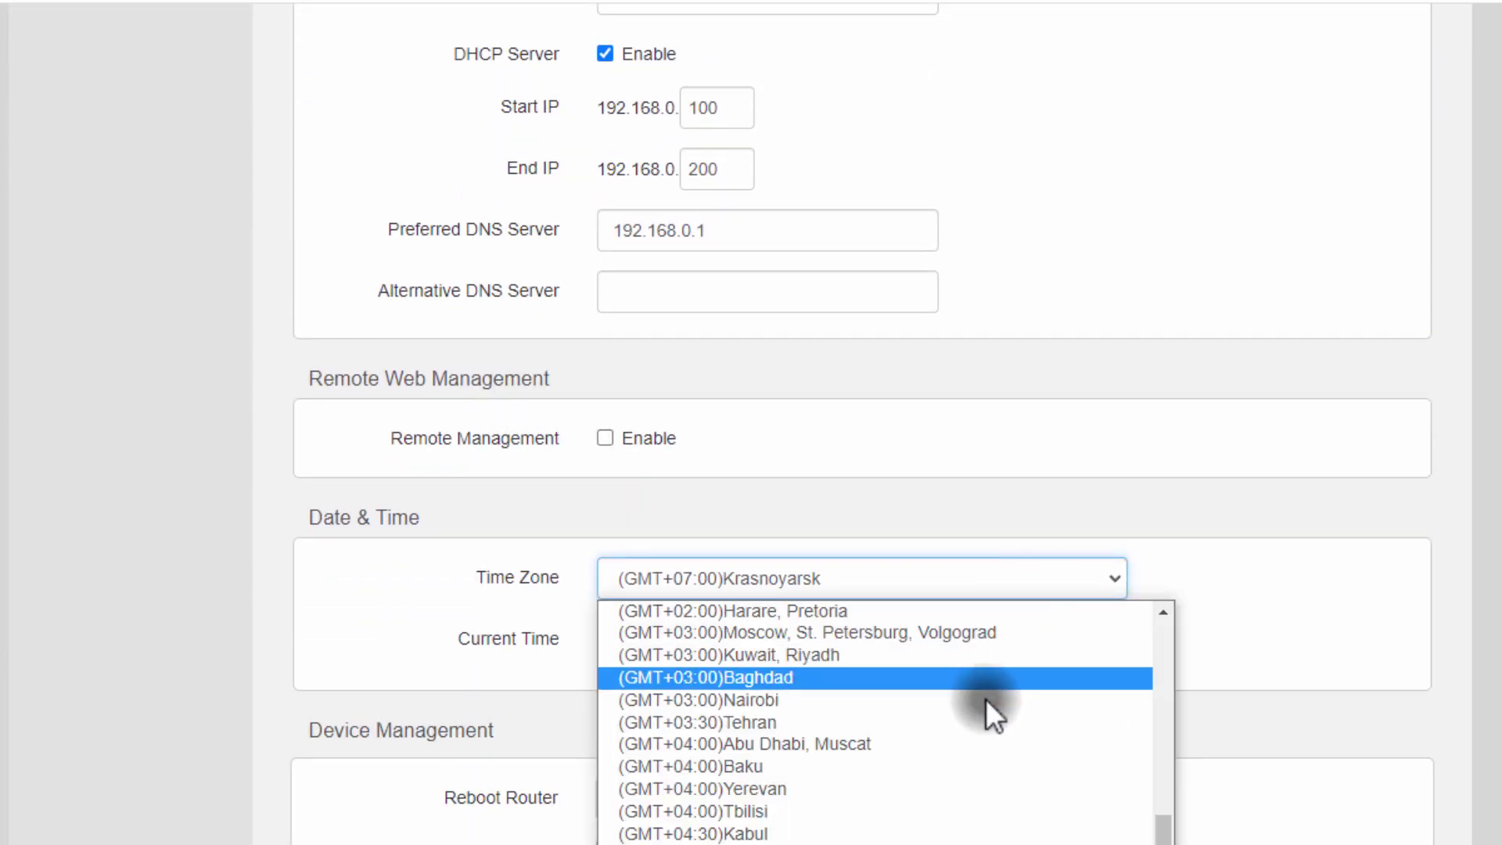
{"action": "scroll", "coordinate": [998, 717], "scroll_direction": "down", "scroll_amount": 5}
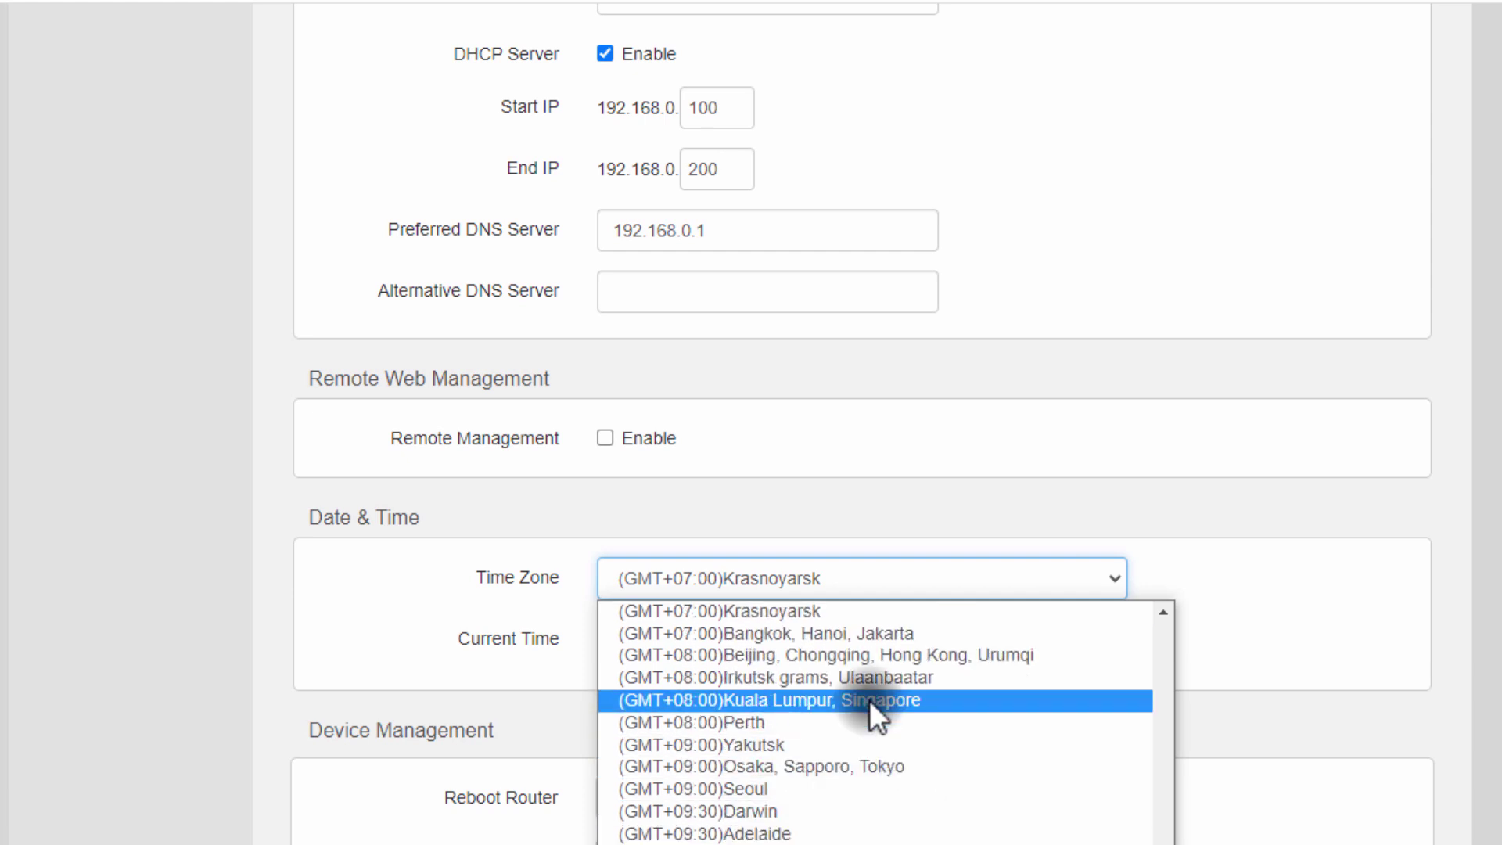
{"action": "left_click", "coordinate": [873, 631]}
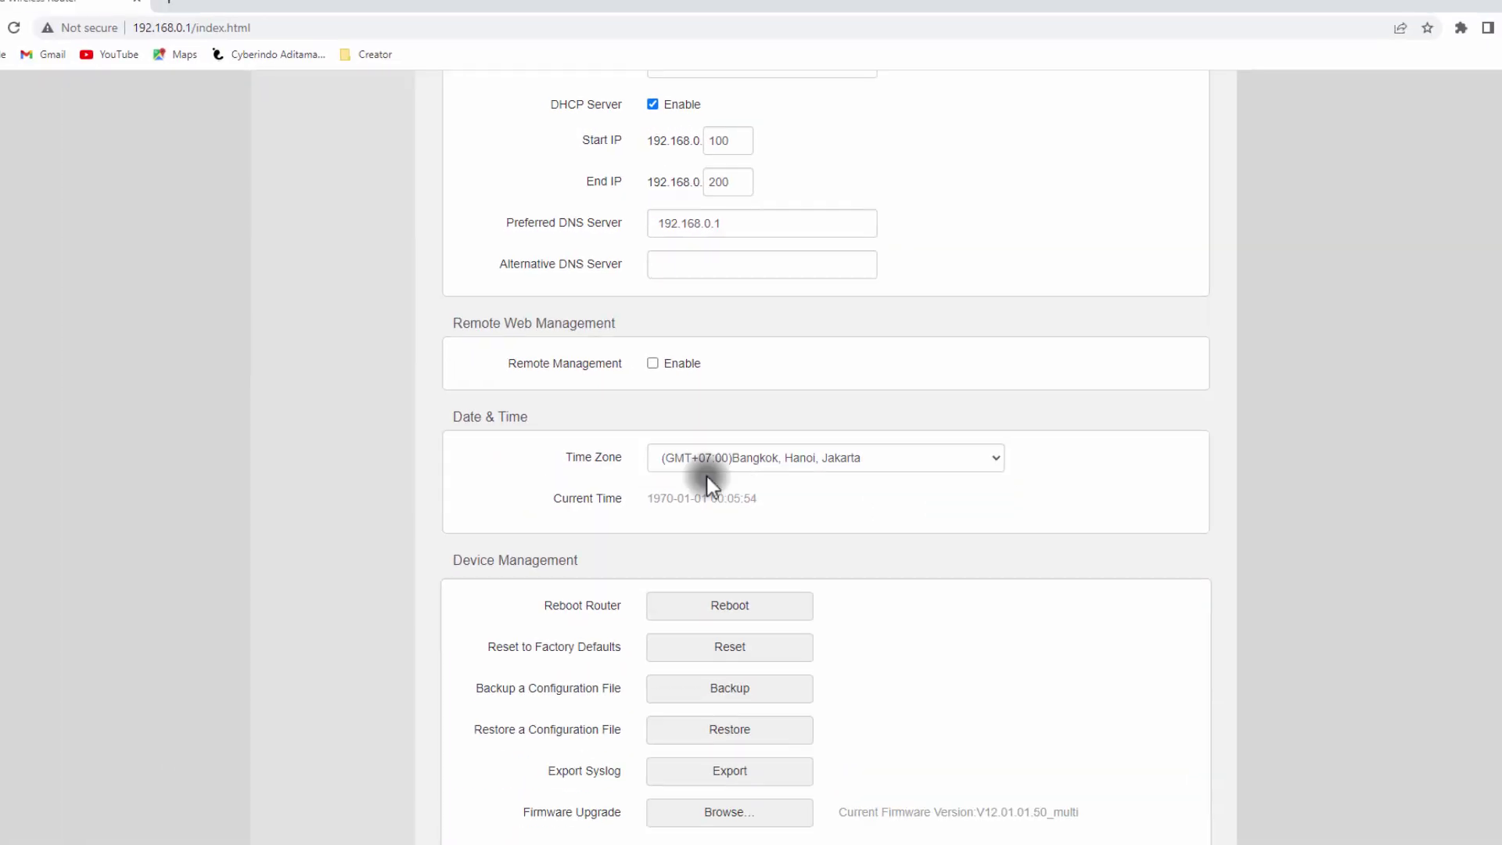
{"action": "left_click", "coordinate": [1080, 824]}
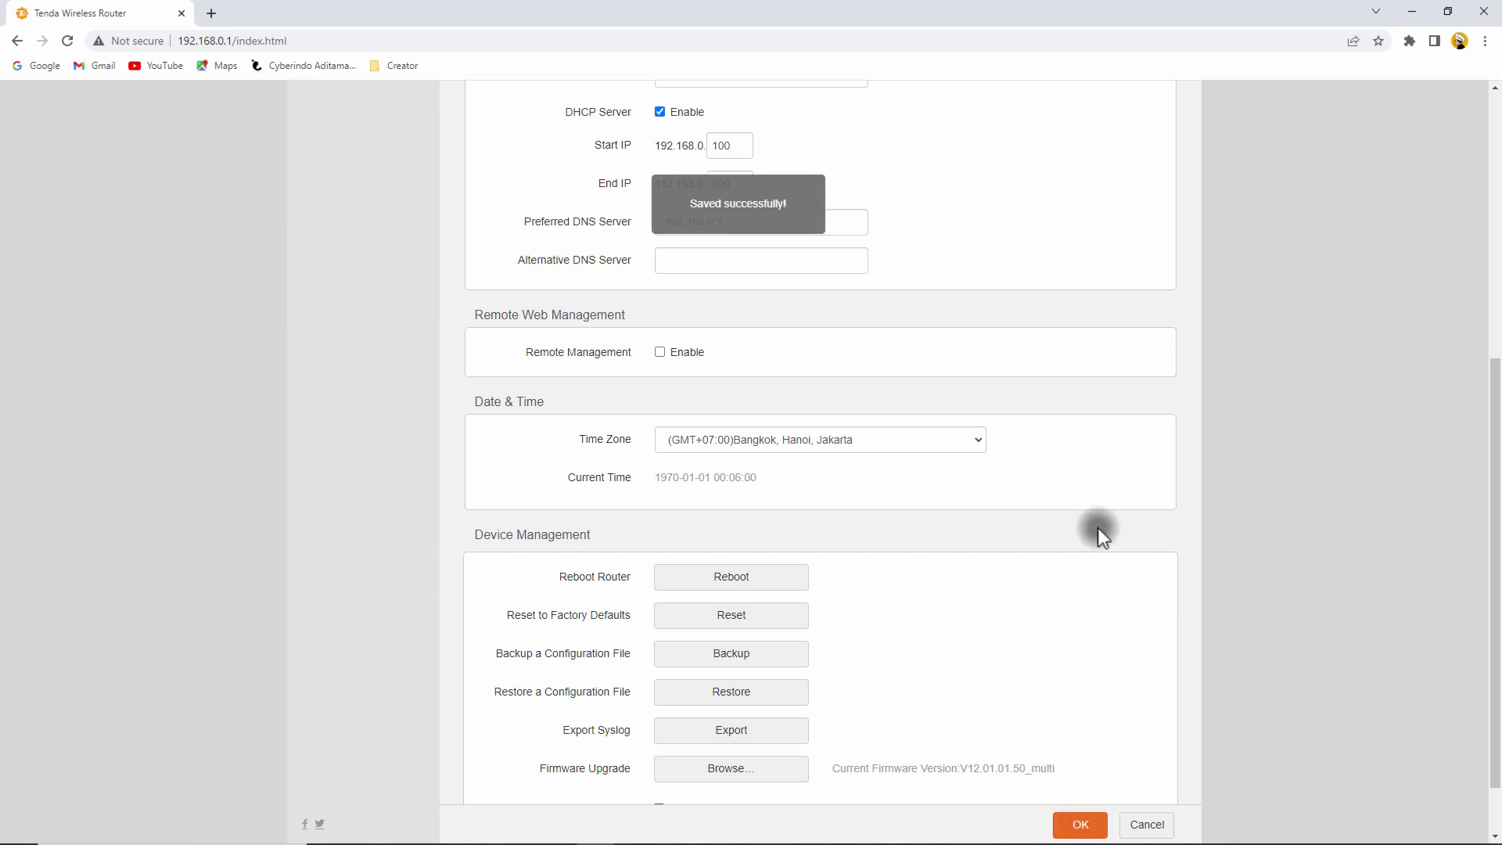
{"action": "scroll", "coordinate": [1114, 524], "scroll_direction": "up", "scroll_amount": 5}
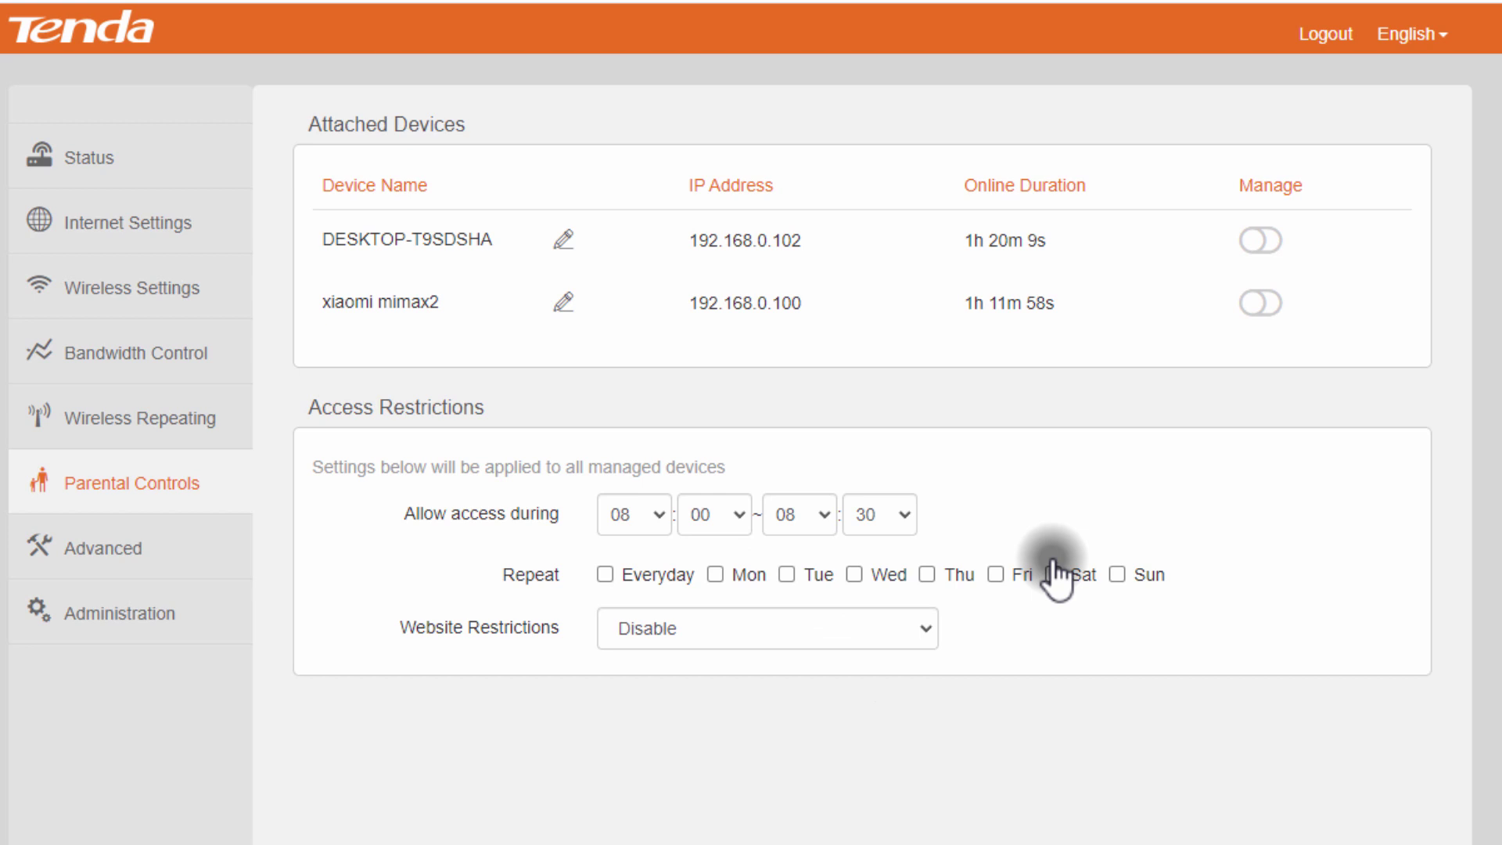
Step: Tick Tuesday and set the allowed access time to 00:00 ~ 09:45
{"action": "left_click", "coordinate": [785, 571]}
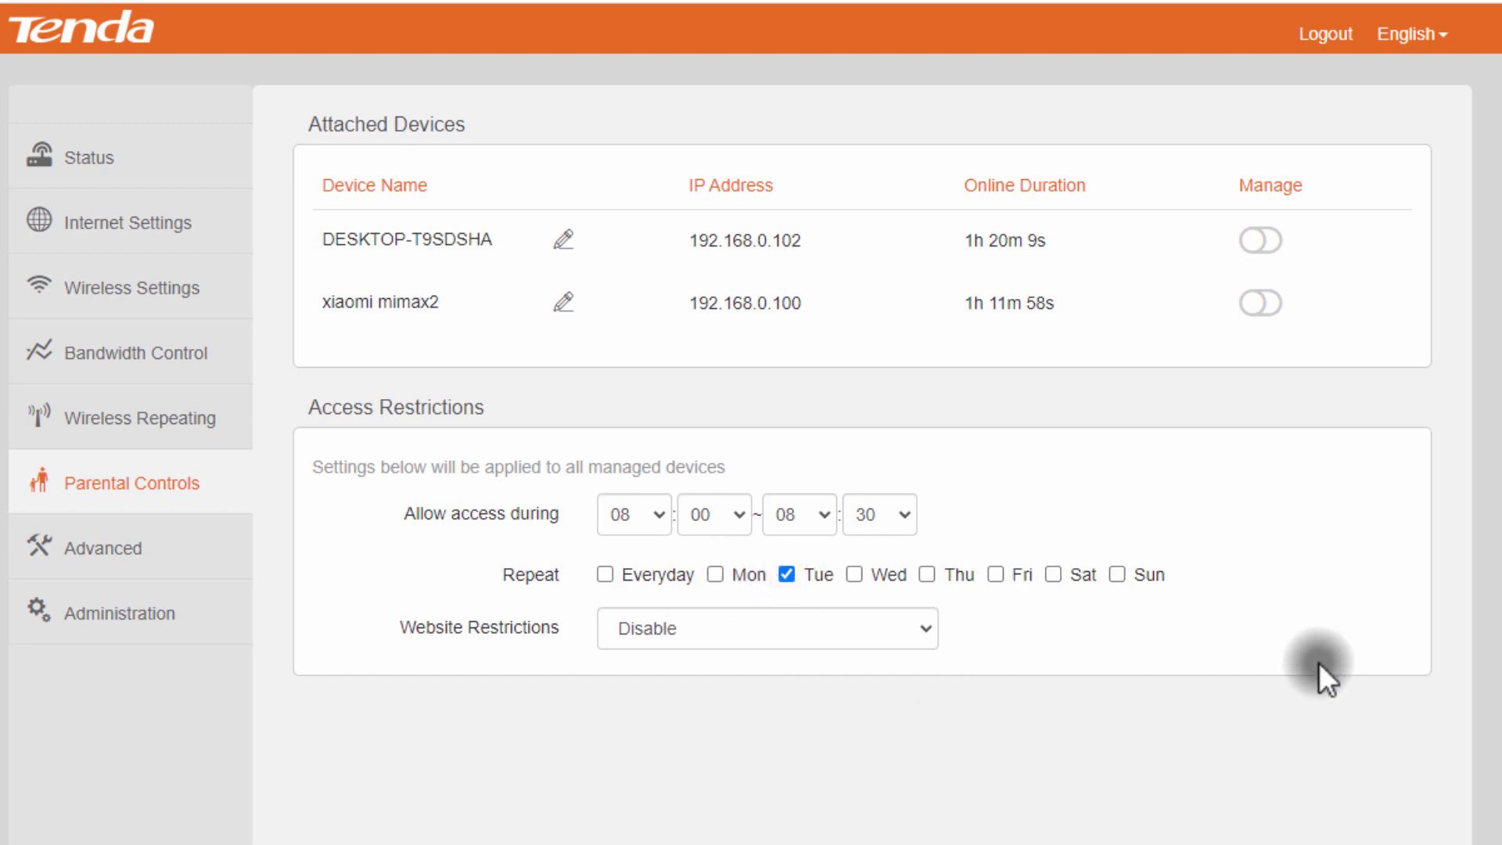
{"action": "left_click", "coordinate": [979, 452]}
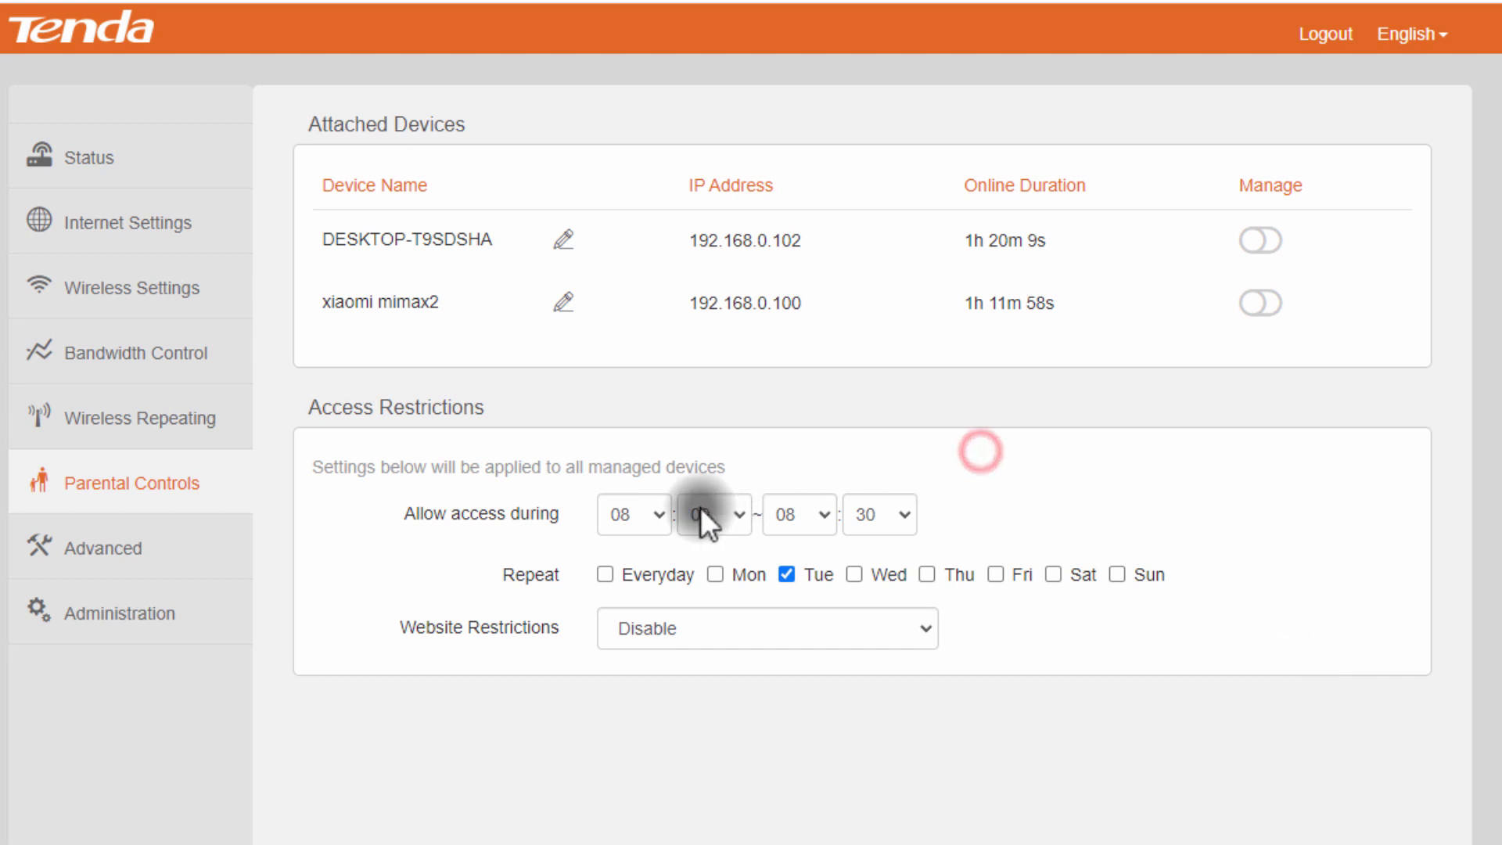
{"action": "left_click", "coordinate": [663, 520]}
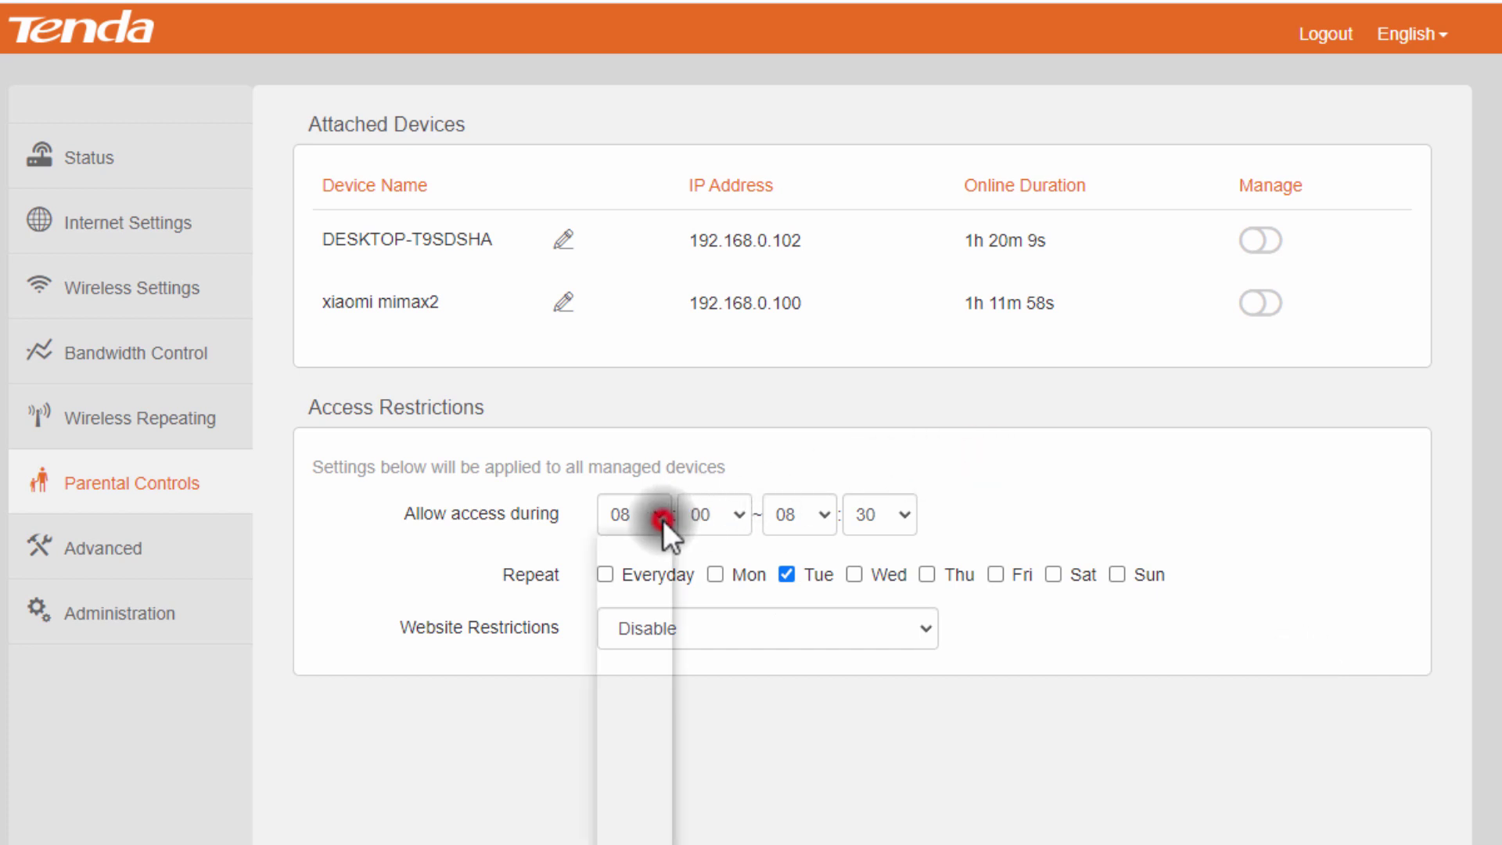
{"action": "left_click", "coordinate": [626, 548]}
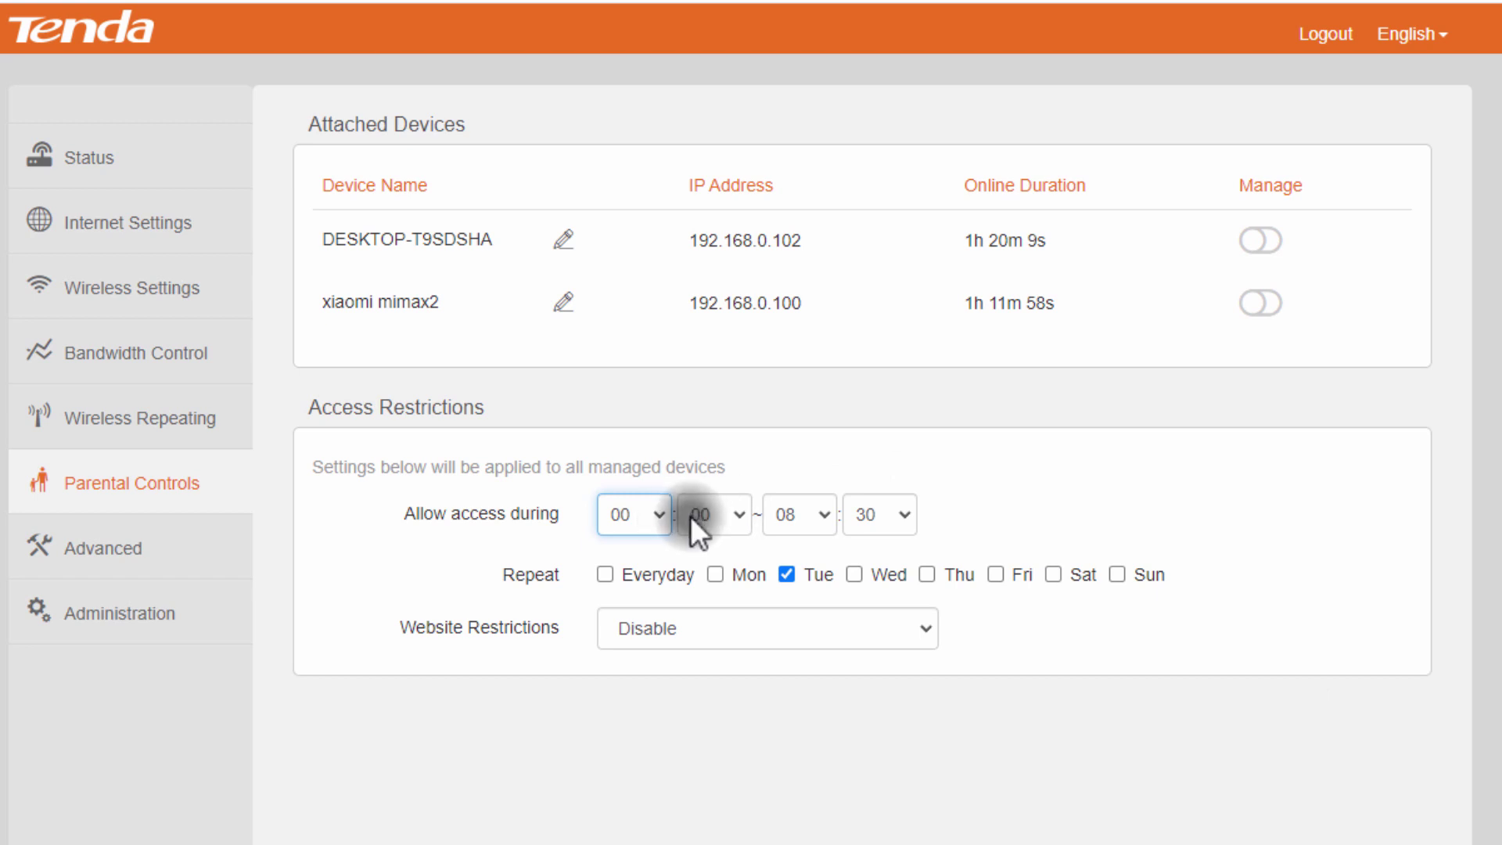
{"action": "left_click", "coordinate": [821, 510]}
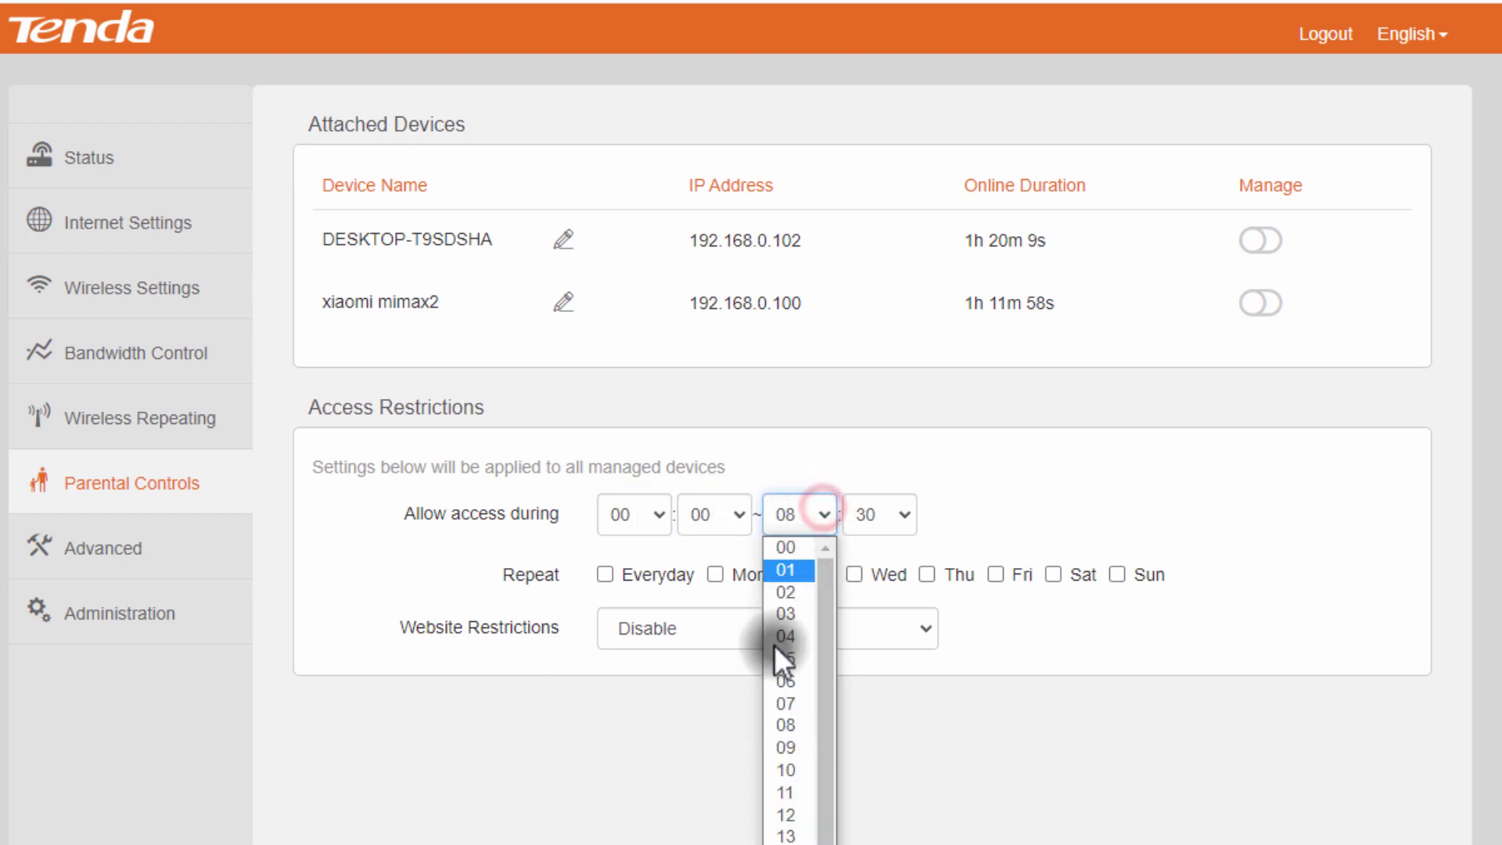
{"action": "left_click", "coordinate": [800, 748]}
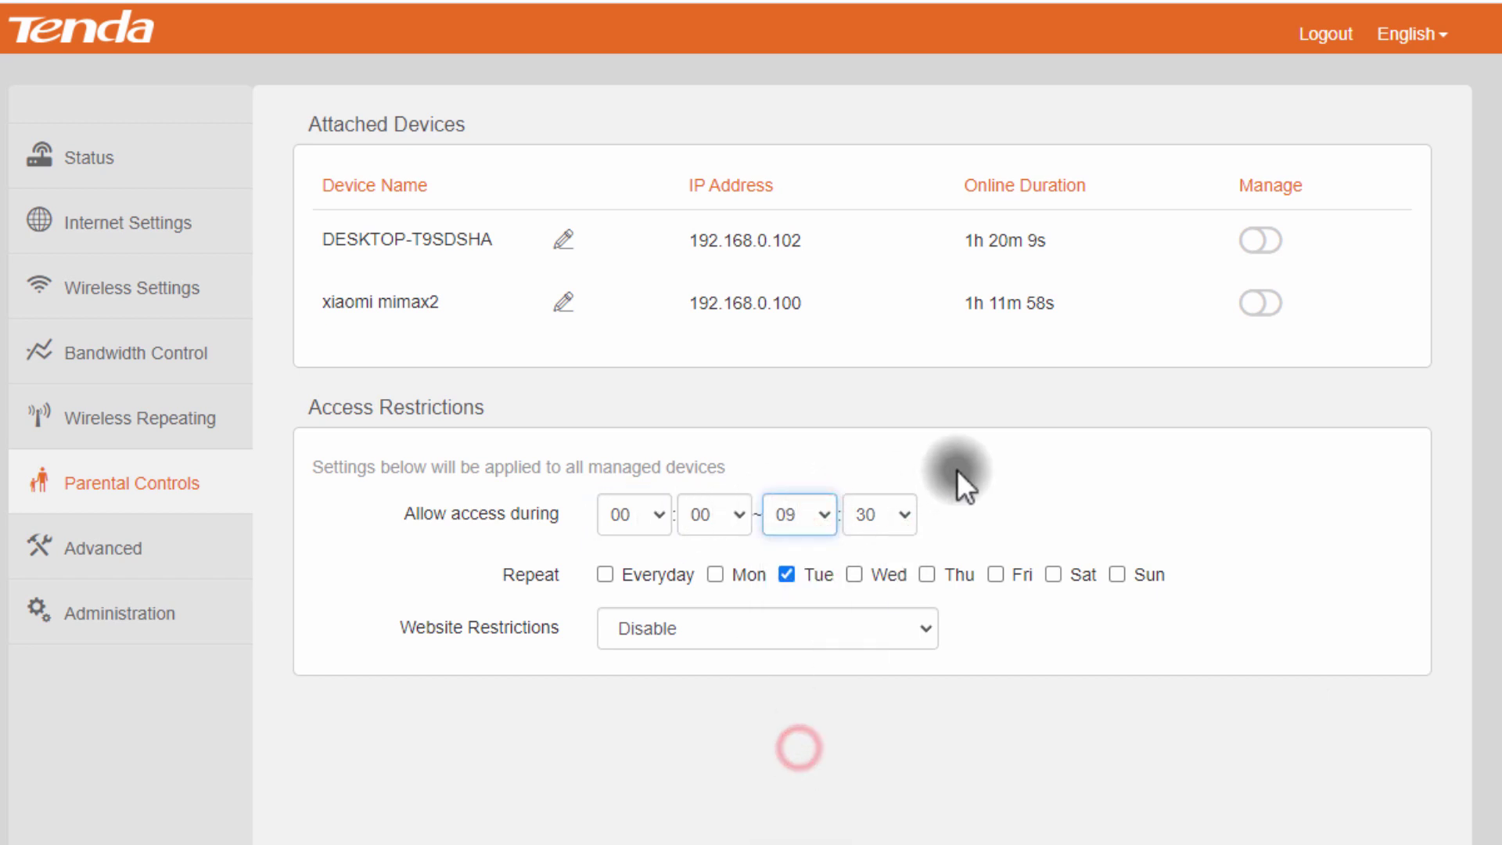
{"action": "left_click", "coordinate": [903, 514]}
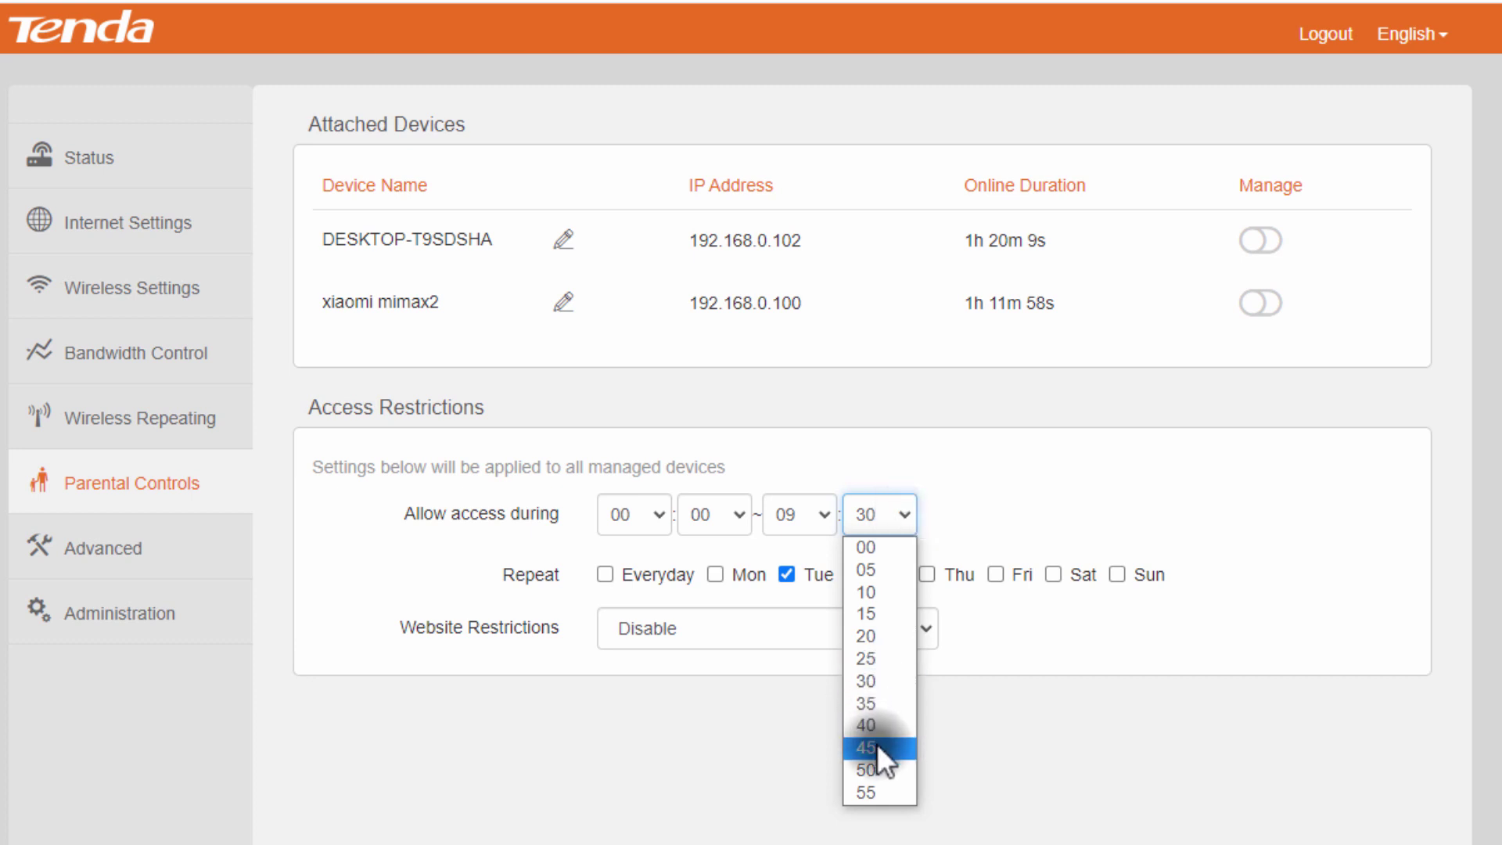
{"action": "left_click", "coordinate": [876, 747]}
{"action": "left_click", "coordinate": [997, 491]}
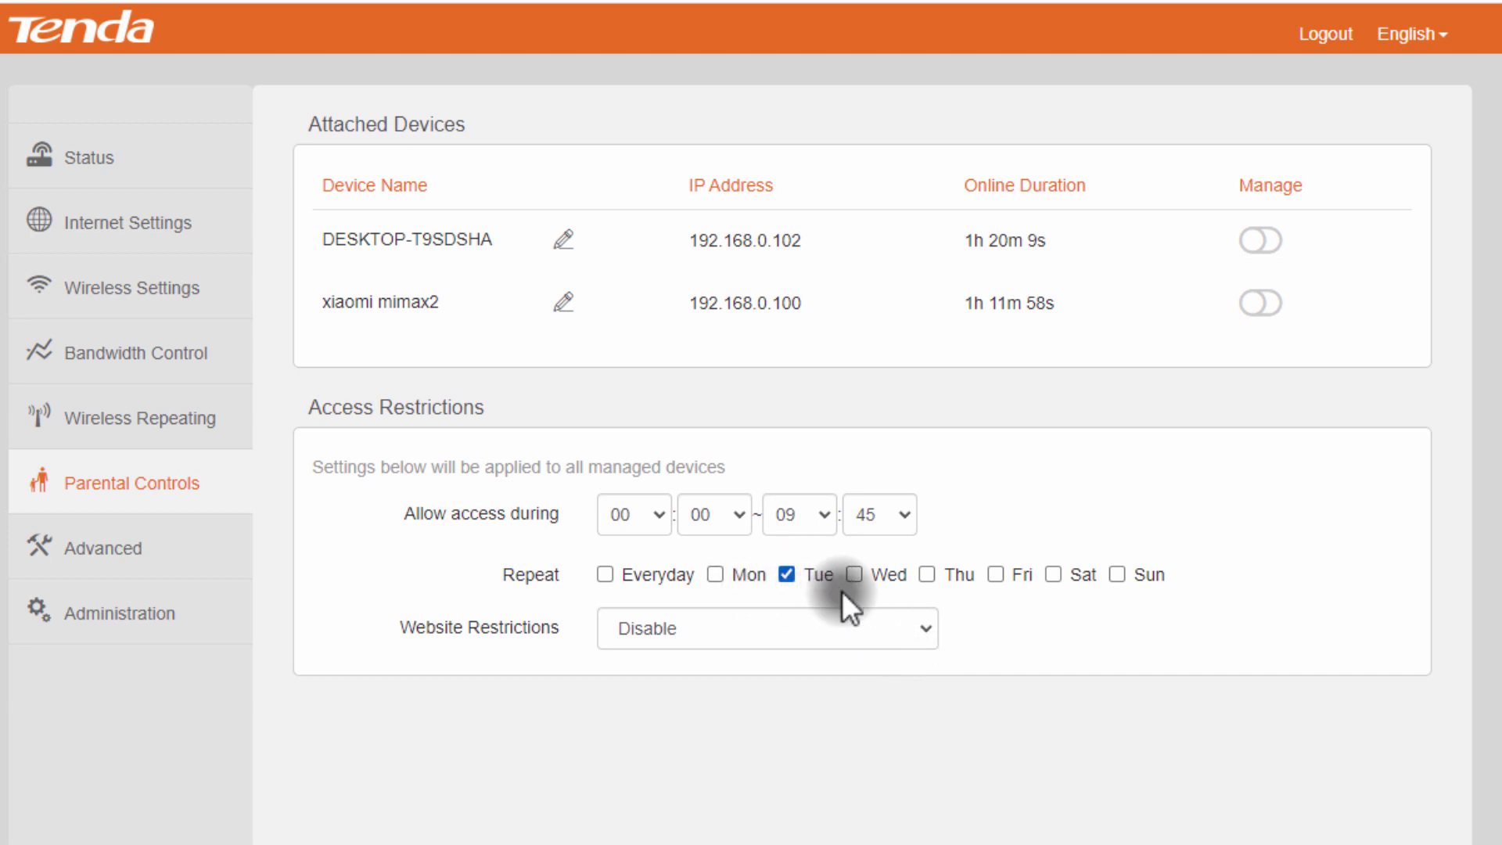
{"action": "left_click", "coordinate": [787, 720]}
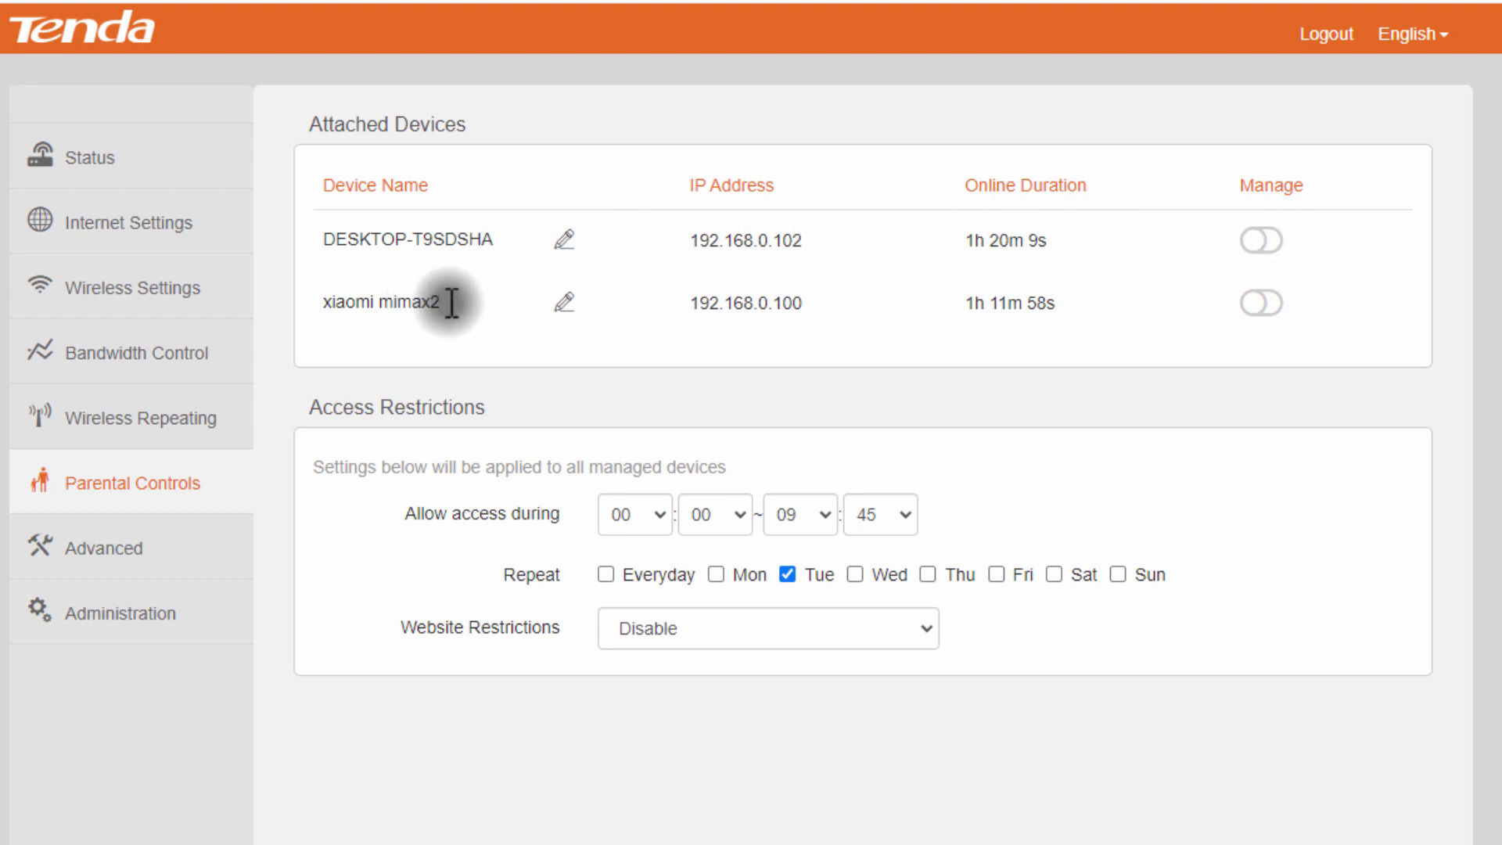
Step: Switch on parental-control management for the xiaomi mimax2 device
{"action": "left_click", "coordinate": [1259, 303]}
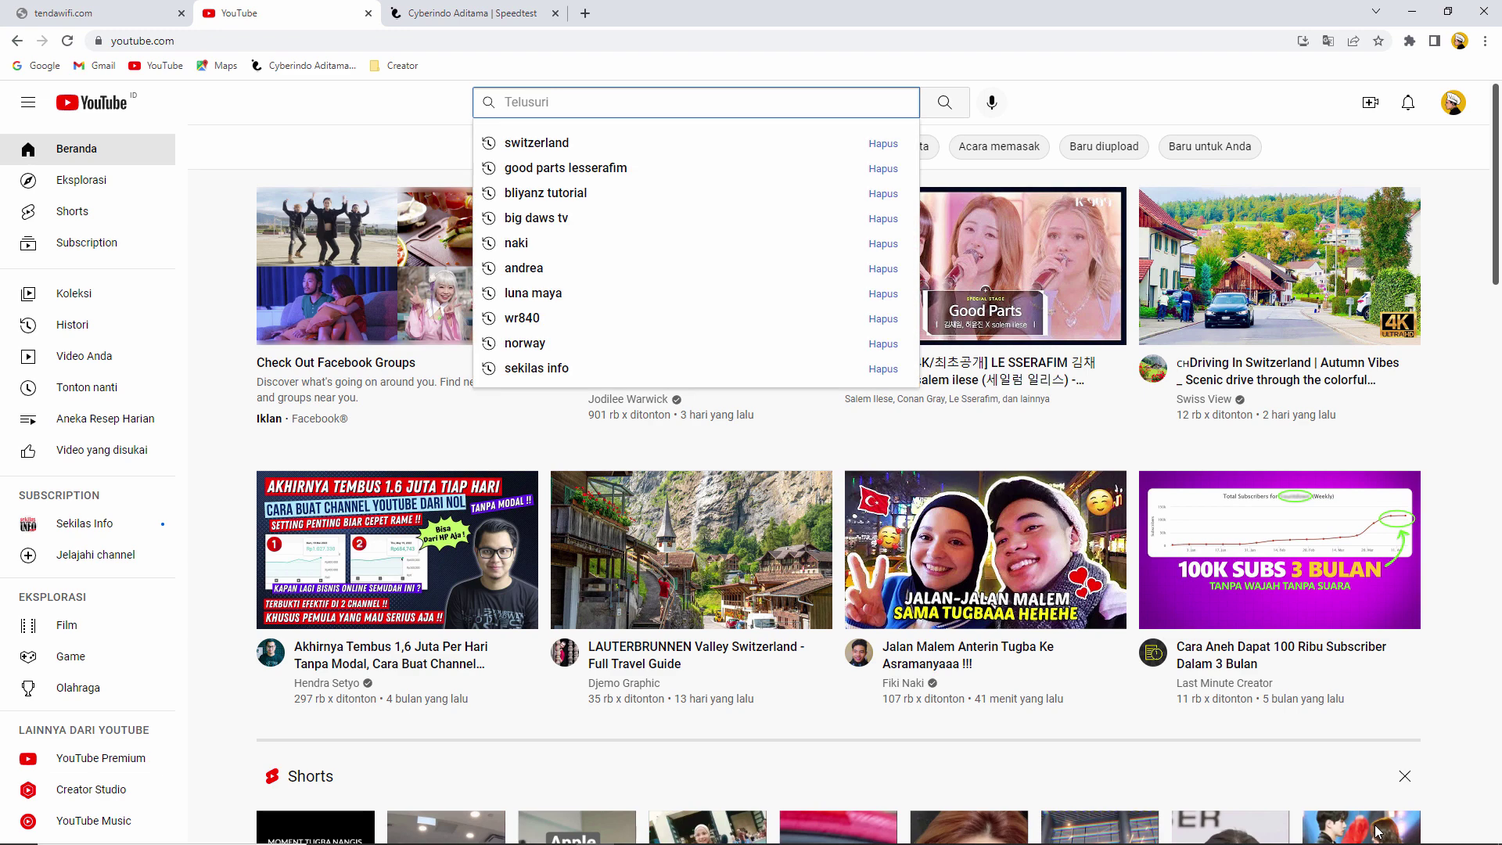
Step: Search YouTube for switzerland, play the Switzerland 4K Relaxation Film and skip to 2:54
{"action": "key", "text": "Up"}
{"action": "key", "text": "Return"}
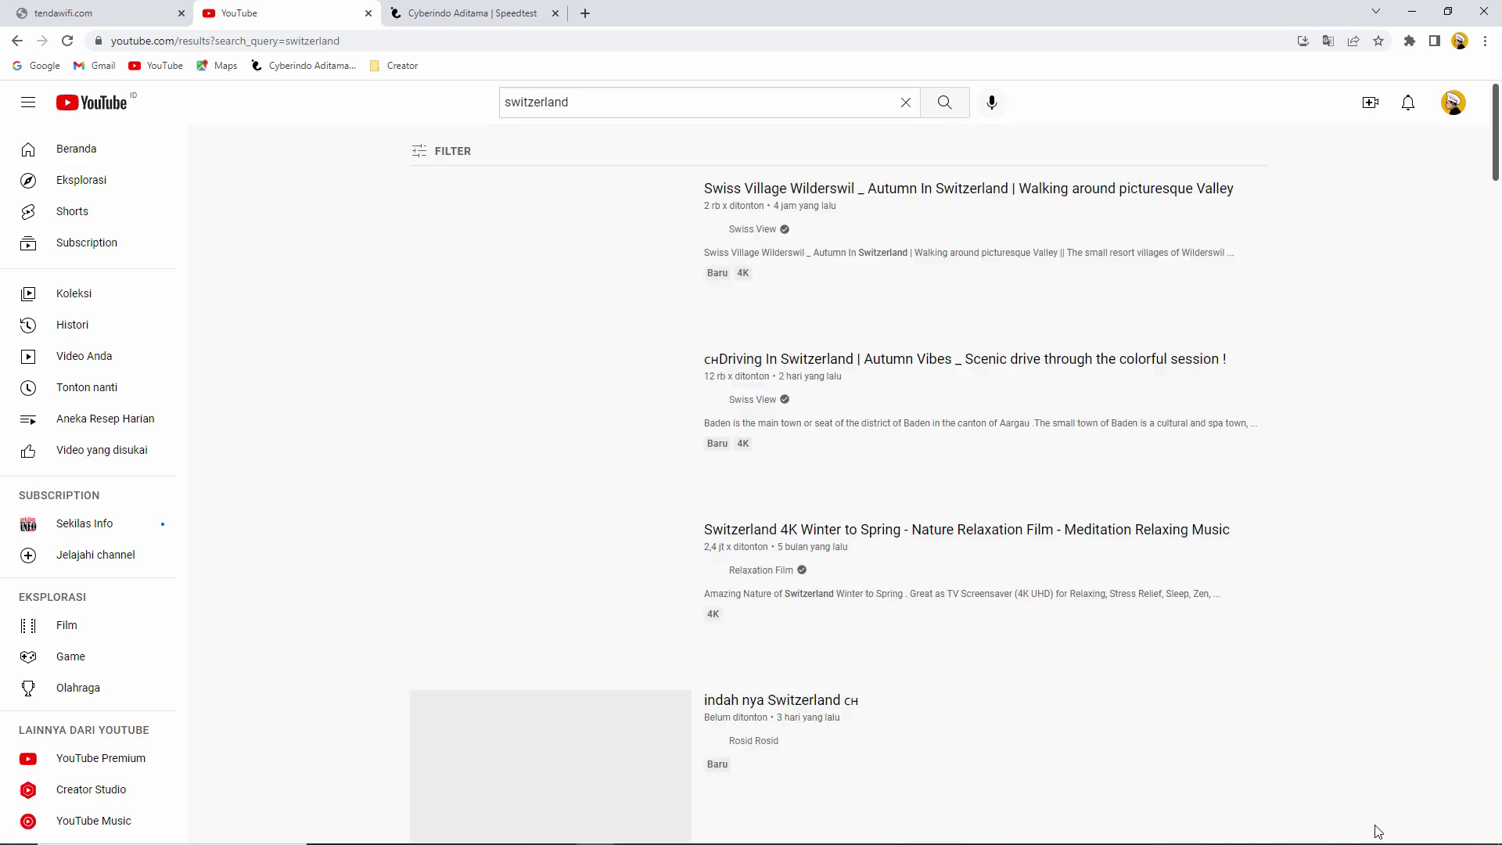
{"action": "scroll", "coordinate": [1375, 827], "scroll_direction": "down", "scroll_amount": 5}
{"action": "left_click", "coordinate": [563, 407]}
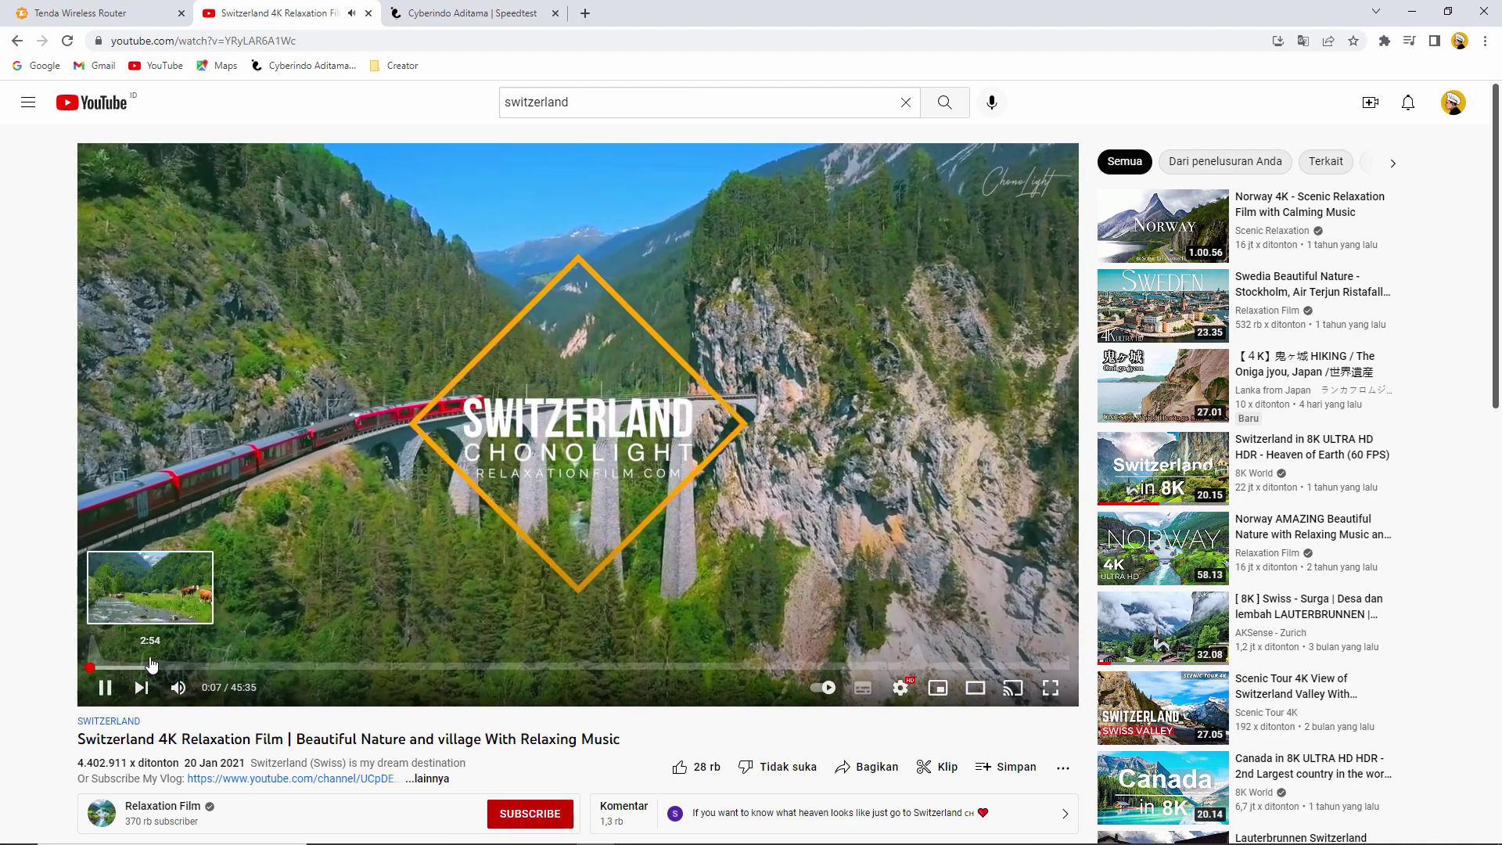
{"action": "left_click", "coordinate": [151, 667]}
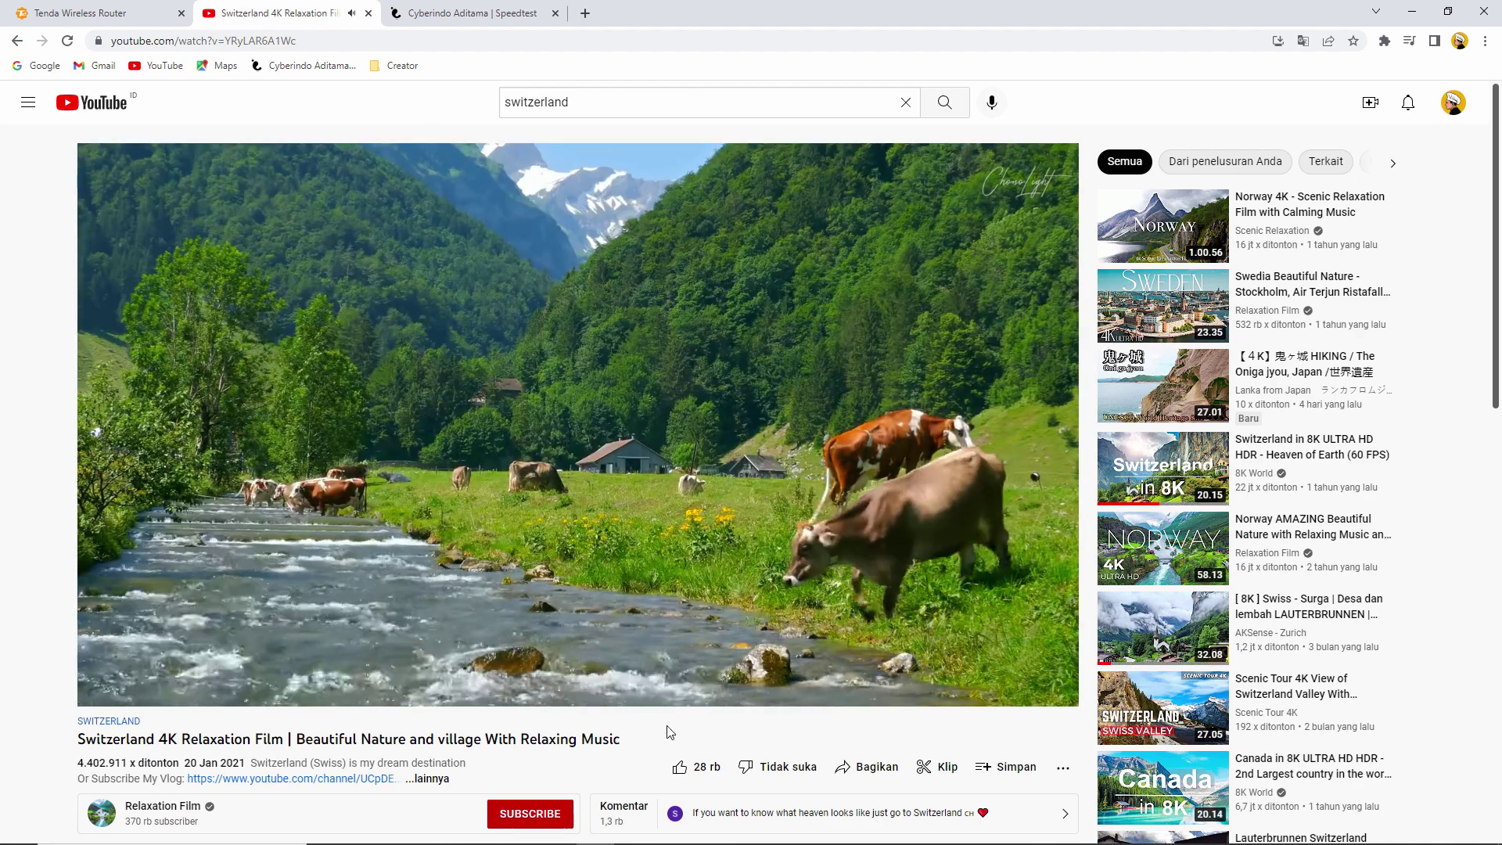